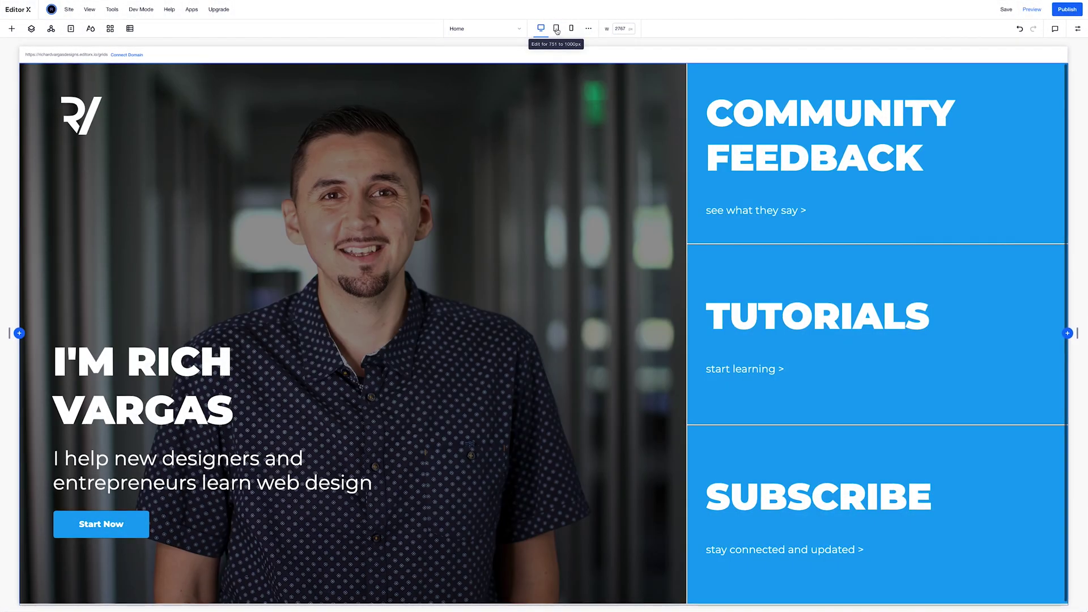
# Step: Preview the tablet breakpoint with the canvas width set to 1000 px
pyautogui.click(557, 30)
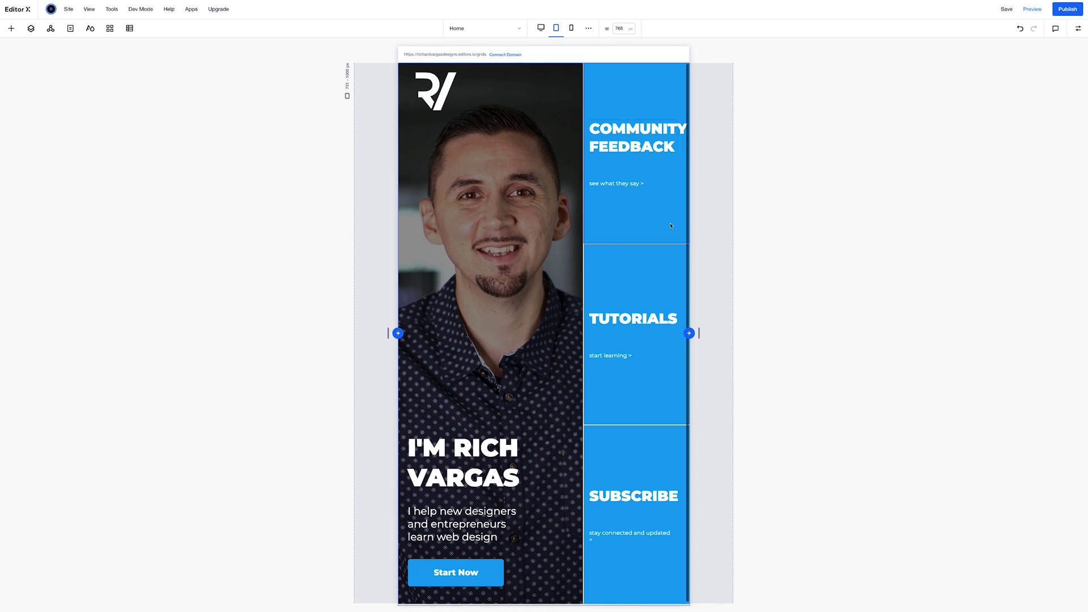
pyautogui.click(626, 31)
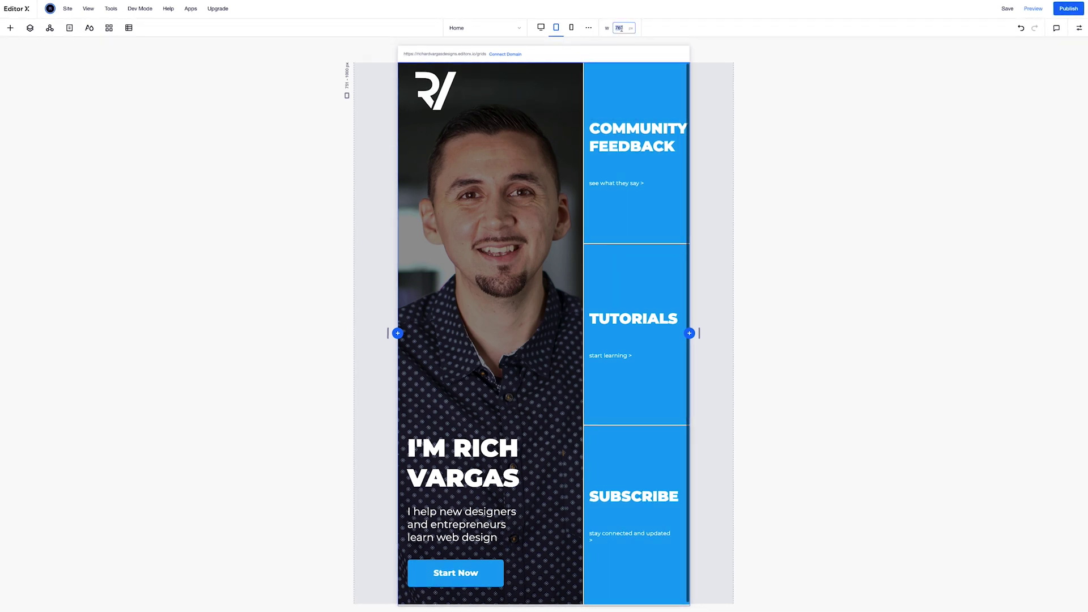
pyautogui.write('100')
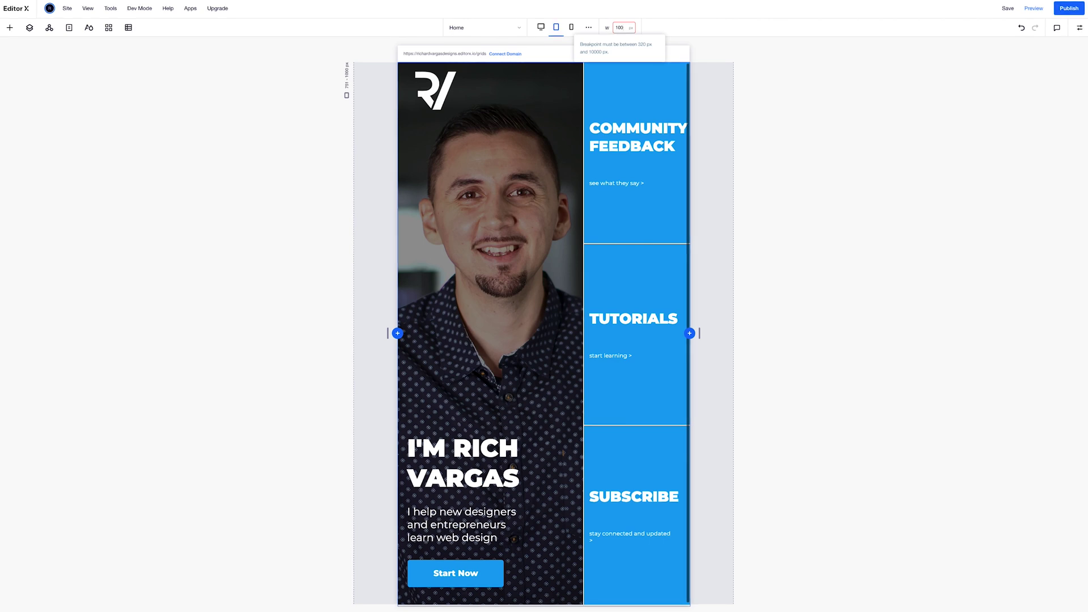
pyautogui.write('0')
pyautogui.press('Return')
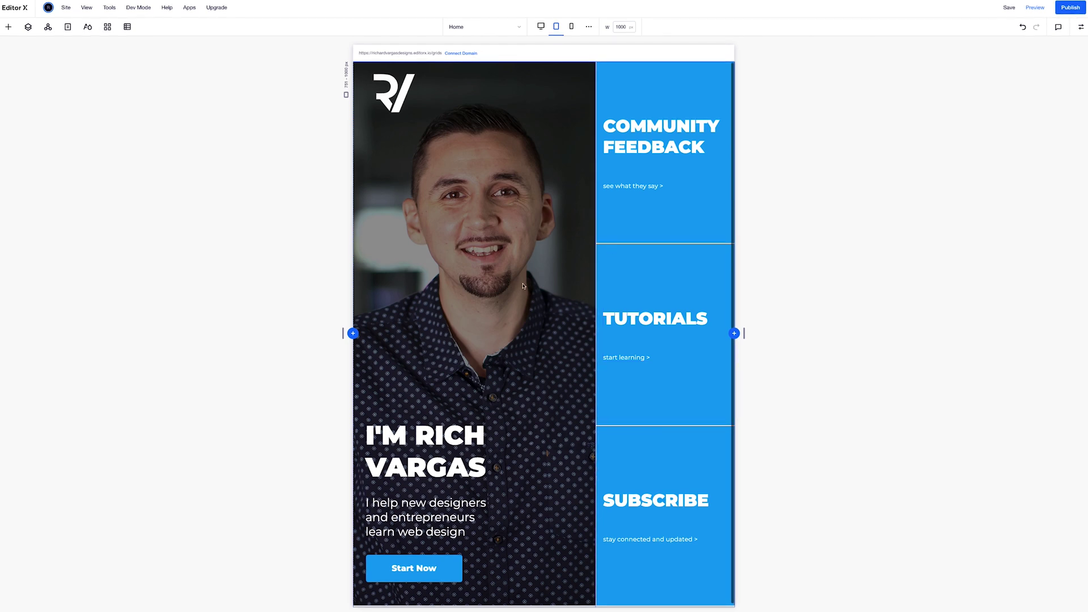
pyautogui.click(474, 193)
# Step: In the hero section's grid, change the first column width from 3.5fr to 2.5fr
pyautogui.moveTo(483, 189)
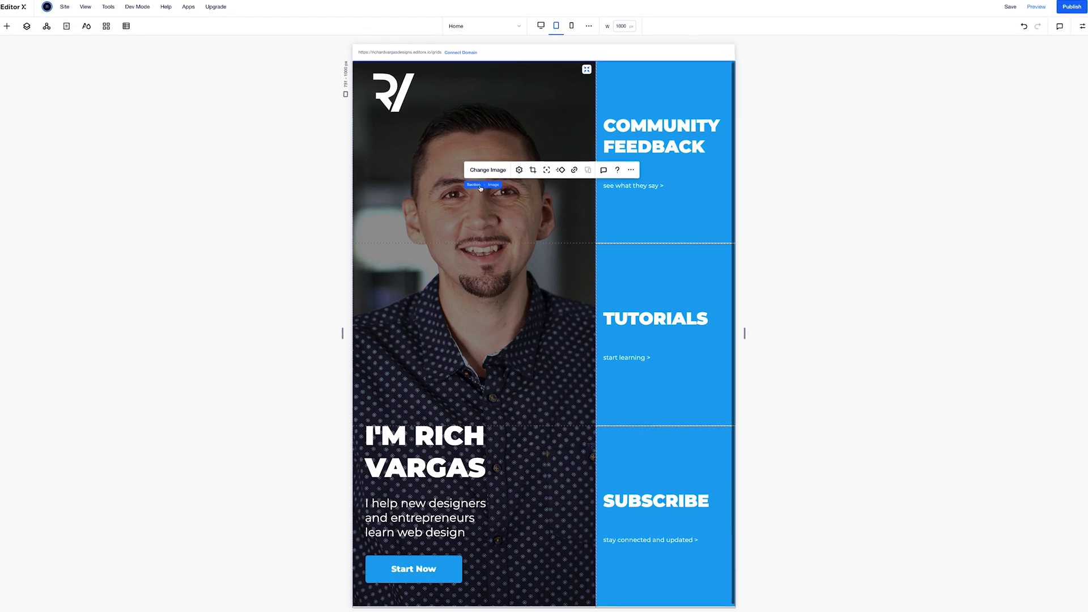
pyautogui.click(473, 185)
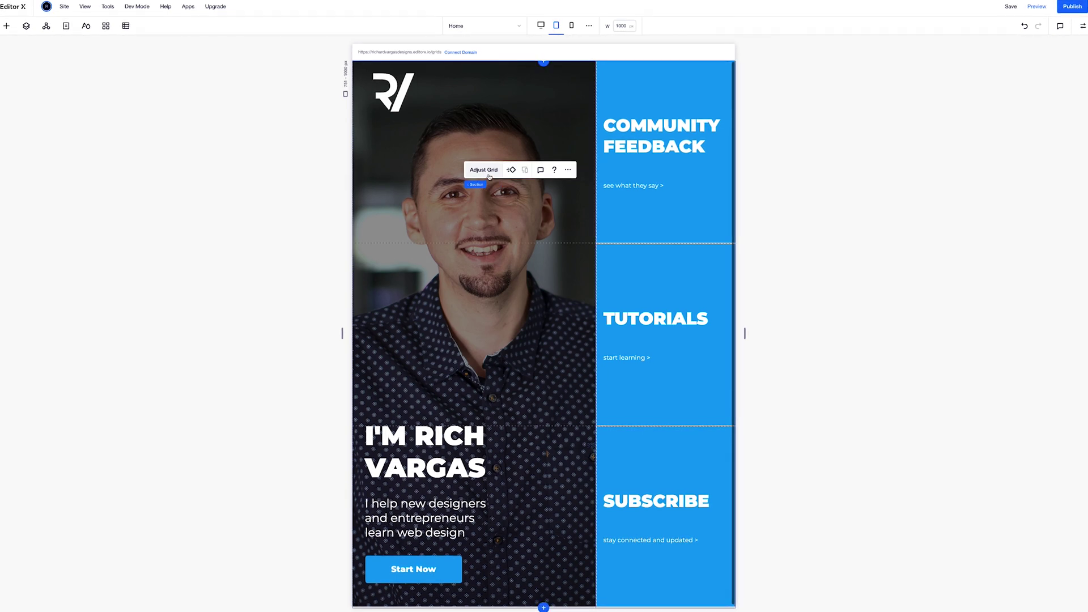
pyautogui.click(489, 170)
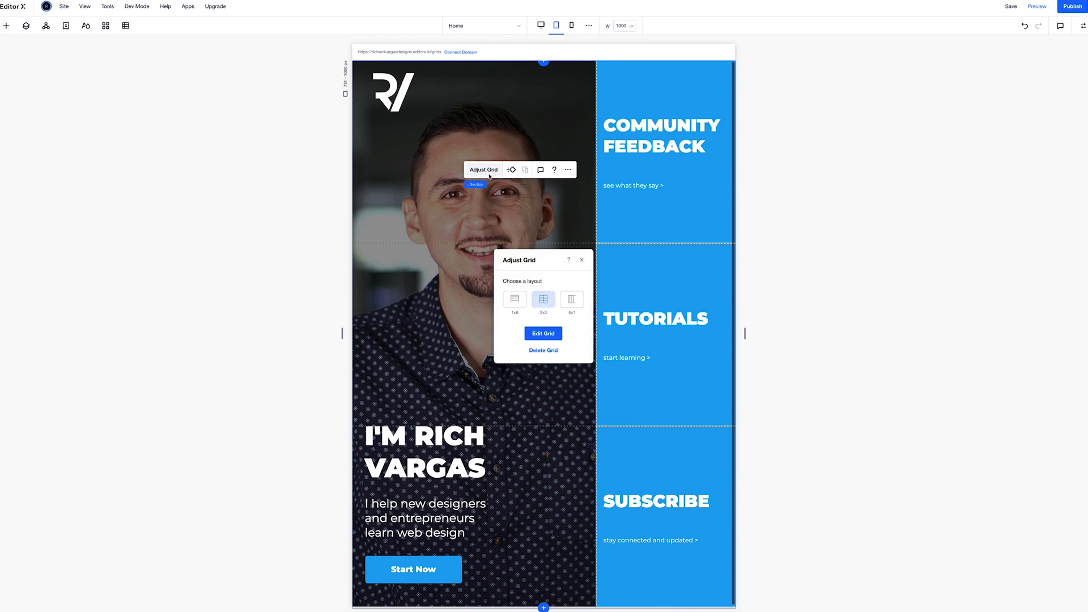
pyautogui.click(532, 331)
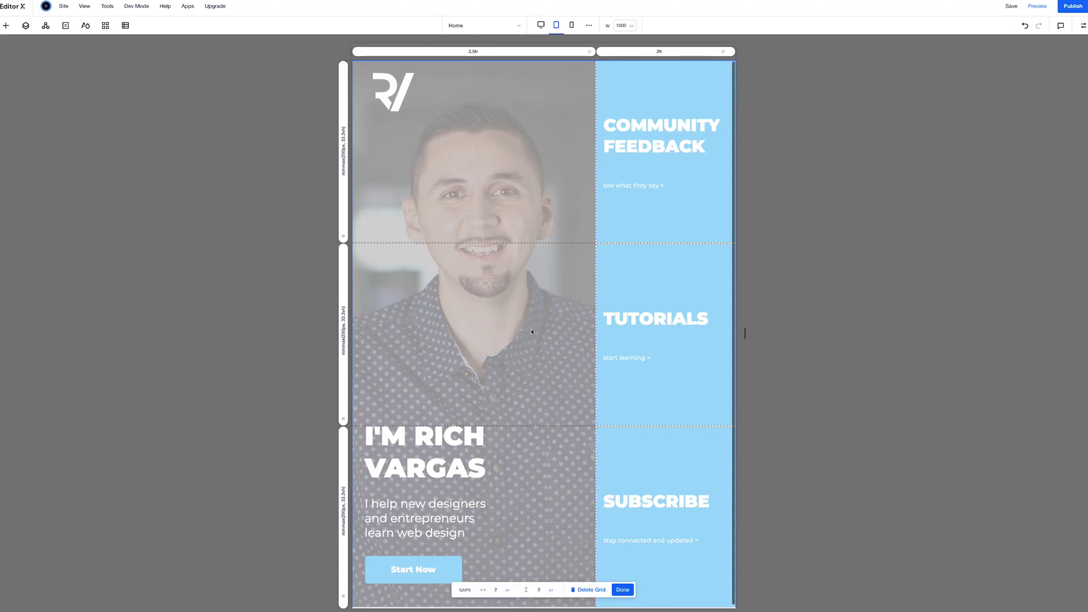
pyautogui.click(482, 53)
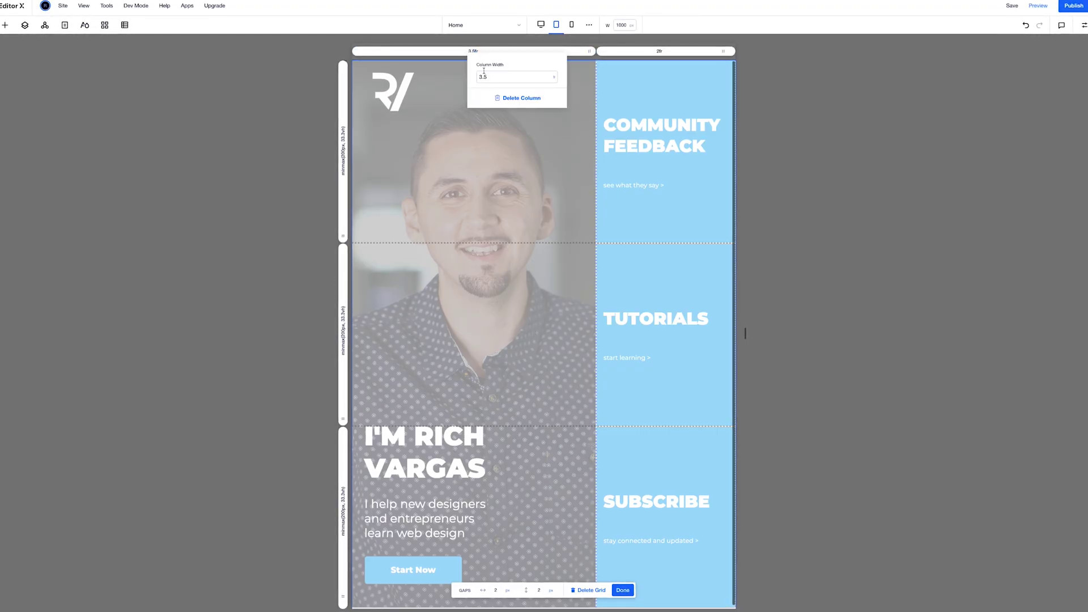
pyautogui.click(484, 71)
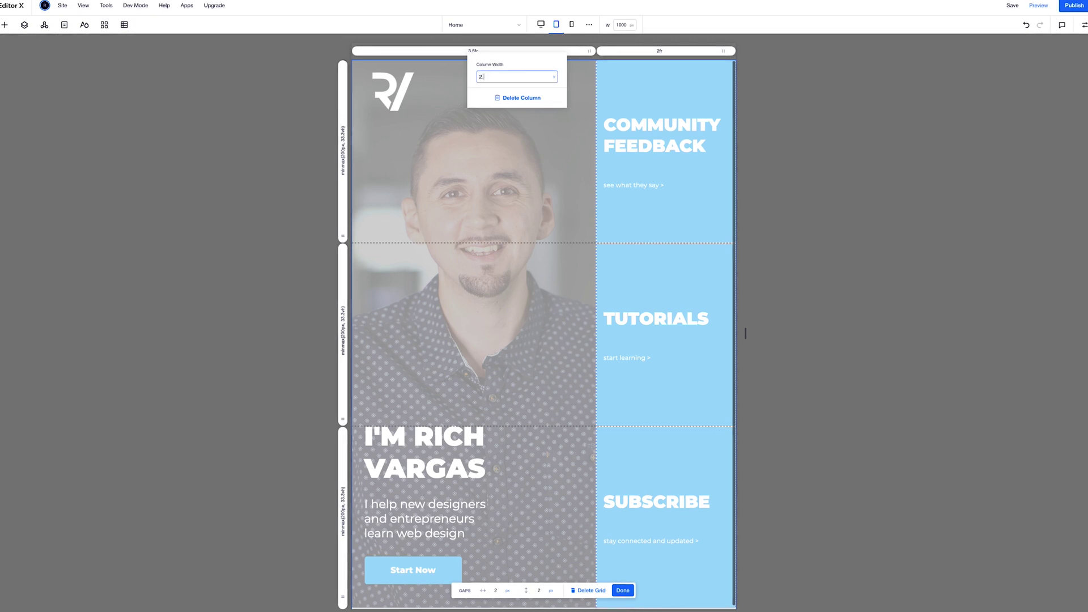
pyautogui.write('2.5')
pyautogui.press('Return')
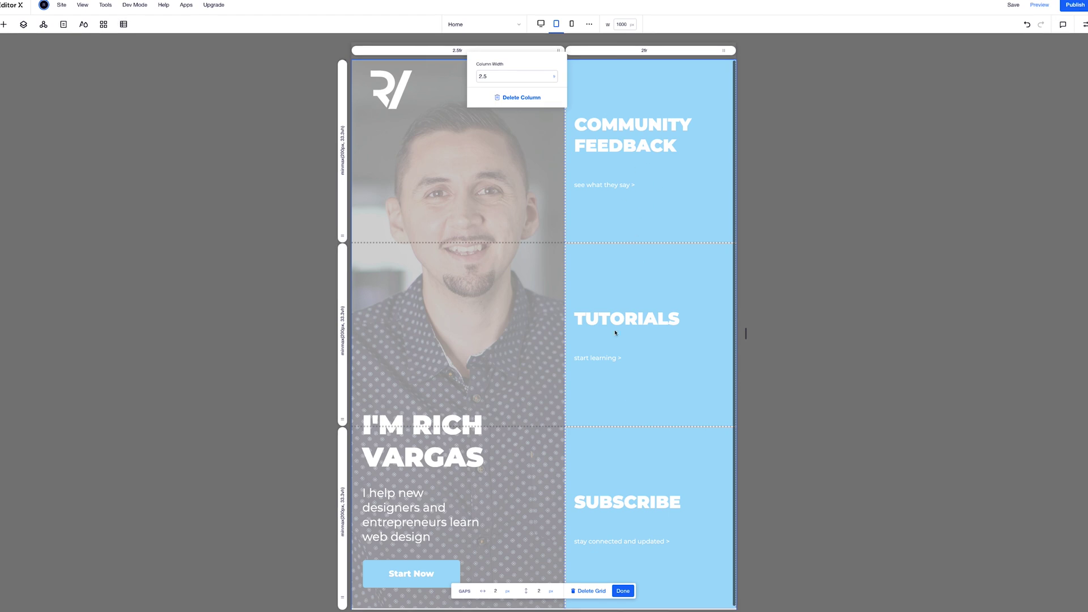
pyautogui.click(624, 594)
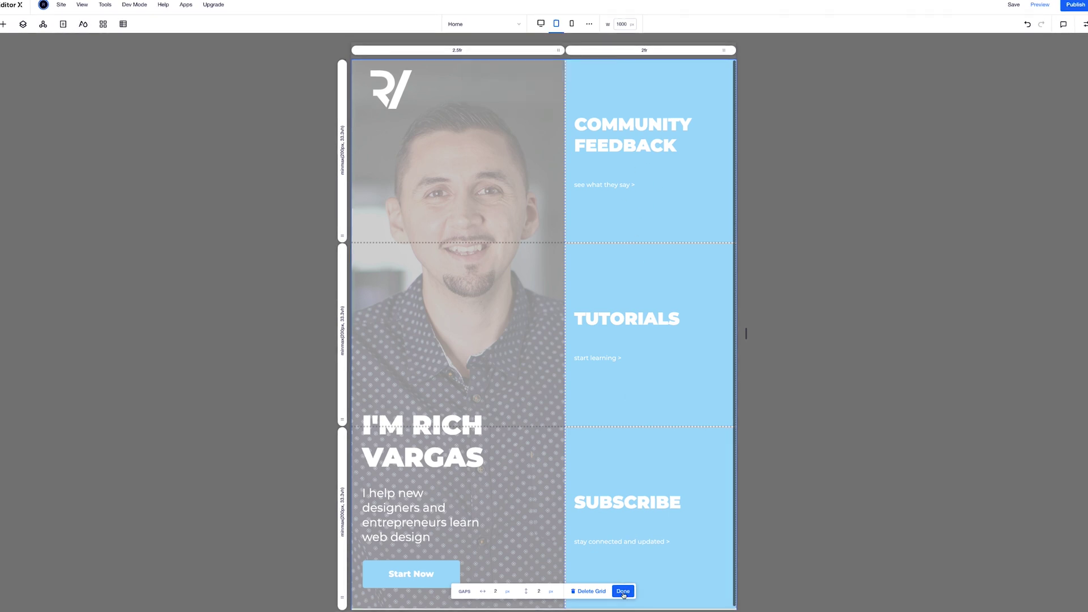
pyautogui.click(624, 591)
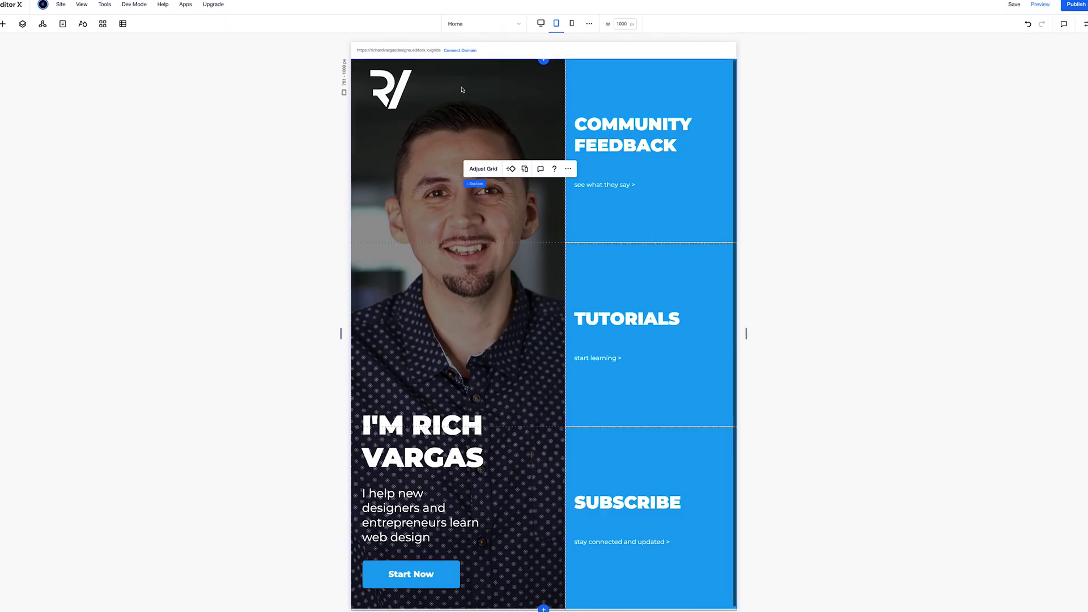
# Step: Set the RV logo to 125 px wide on tablet, confirming it stays 150 px on desktop
pyautogui.click(402, 89)
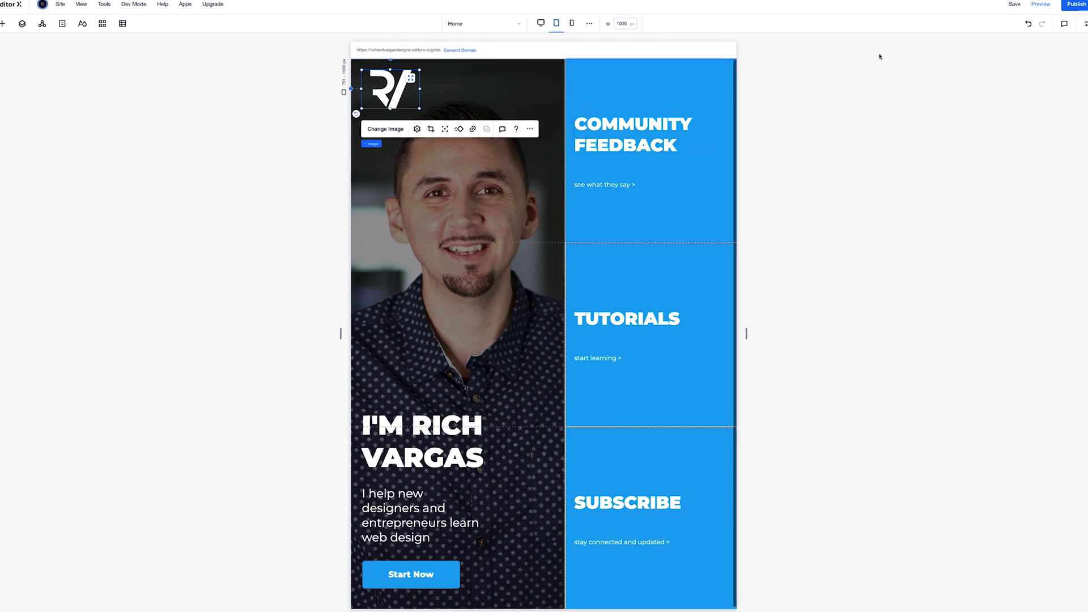
pyautogui.click(1085, 23)
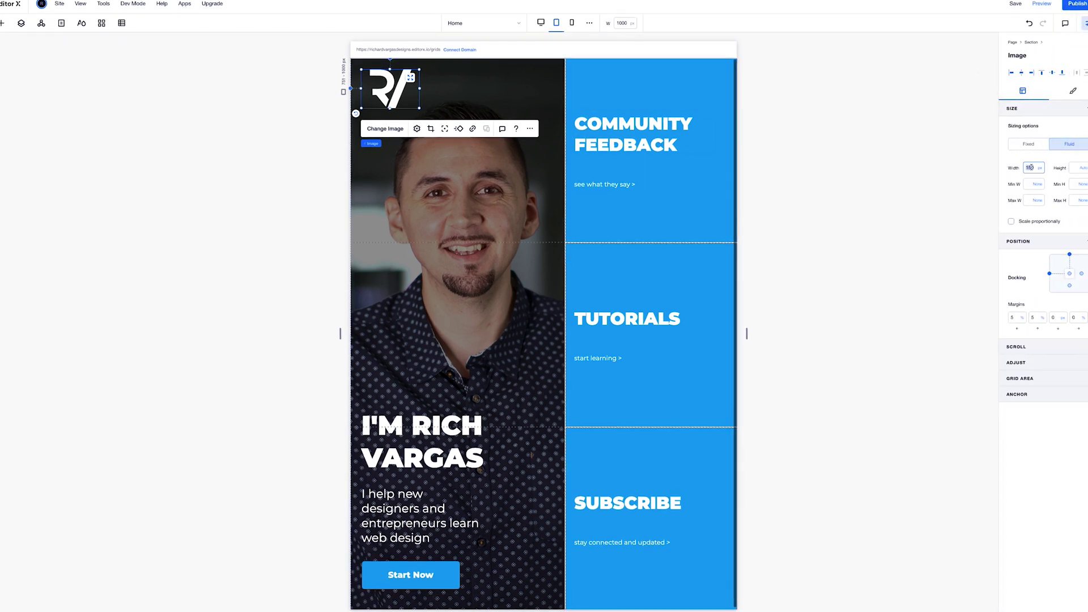
pyautogui.write('5')
pyautogui.press('Return')
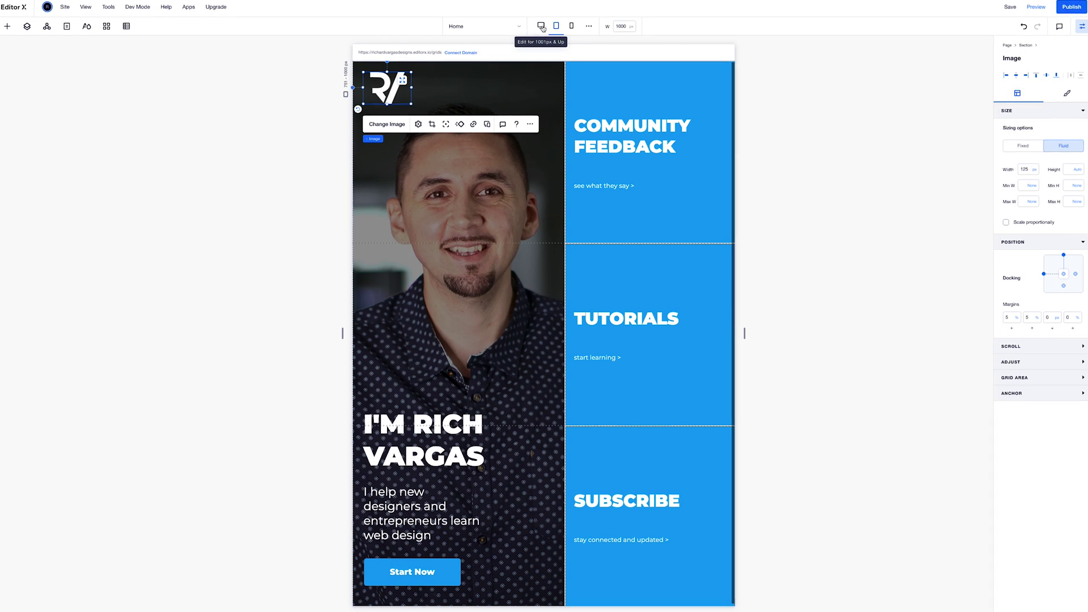
pyautogui.click(542, 28)
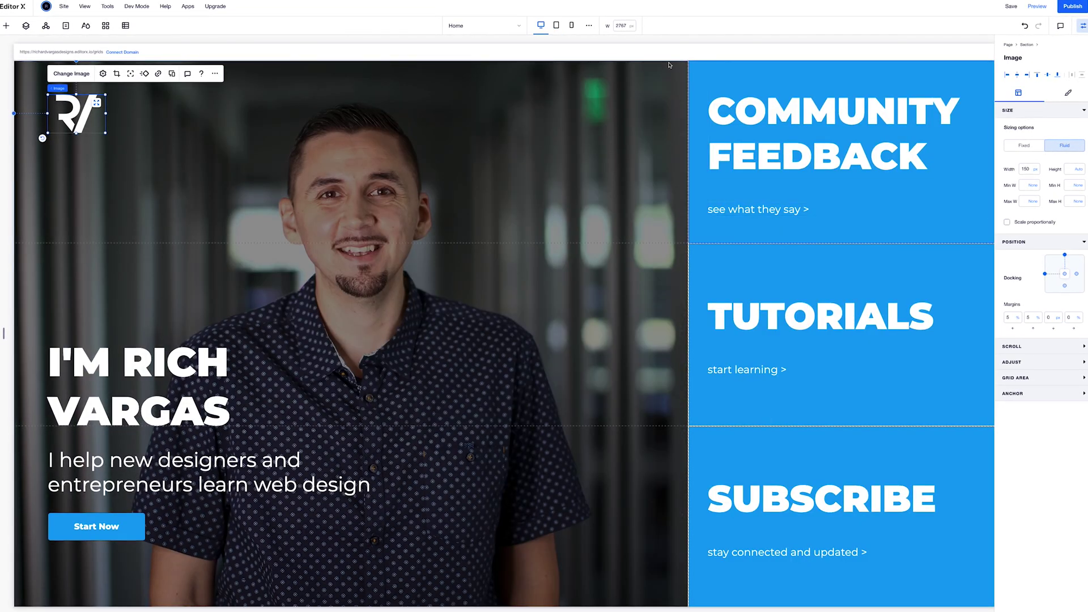
pyautogui.click(556, 25)
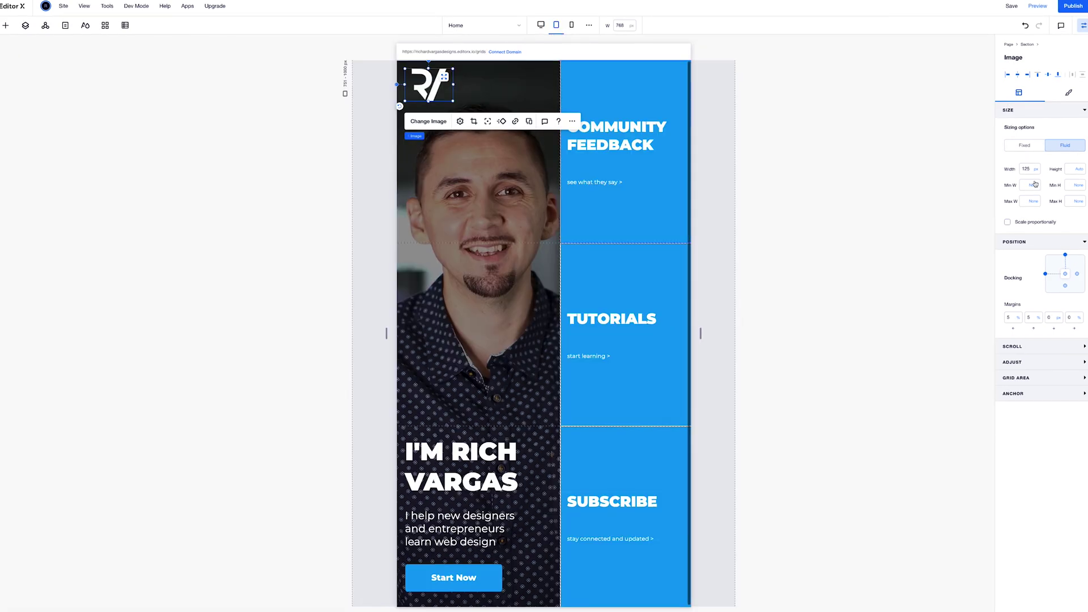
pyautogui.click(702, 337)
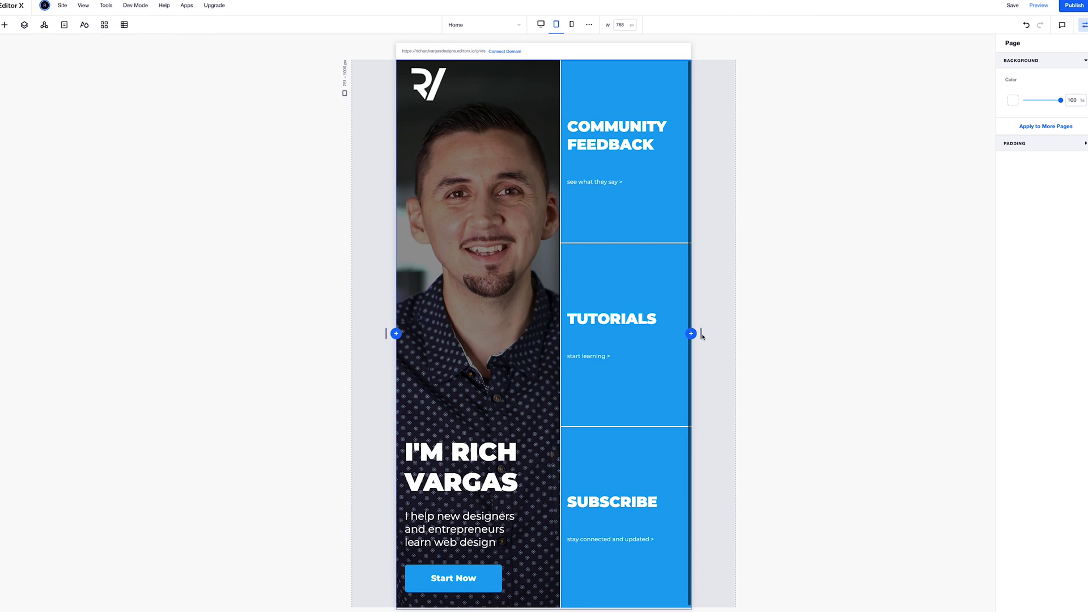
# Step: Drag the canvas to test 751 and 1001 px widths, then widen the mobile canvas to 552 px
pyautogui.moveTo(702, 337); pyautogui.dragTo(690, 336)
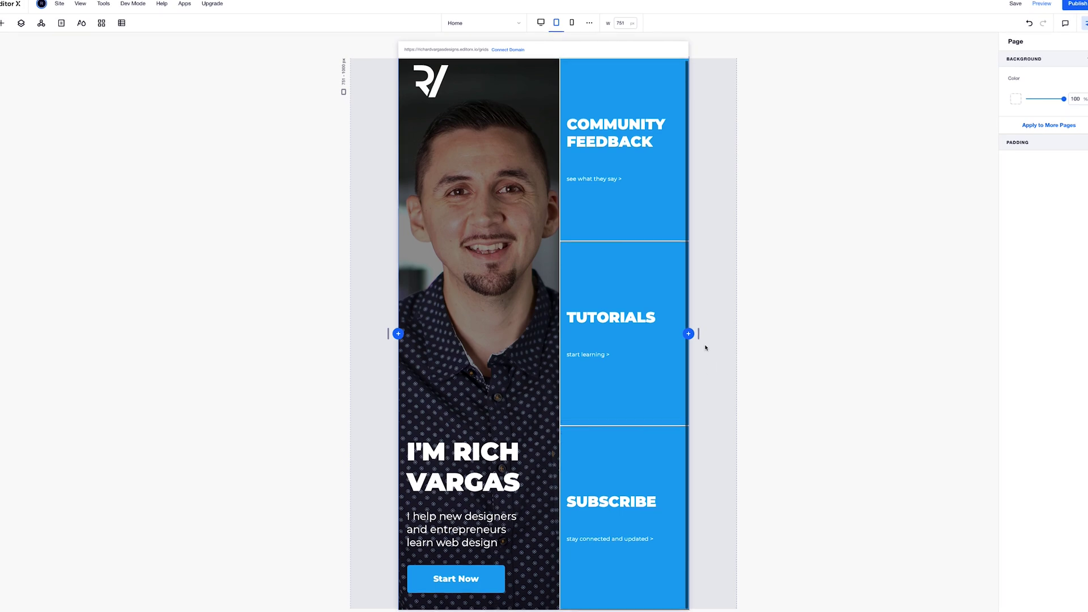
pyautogui.moveTo(698, 334); pyautogui.dragTo(675, 359)
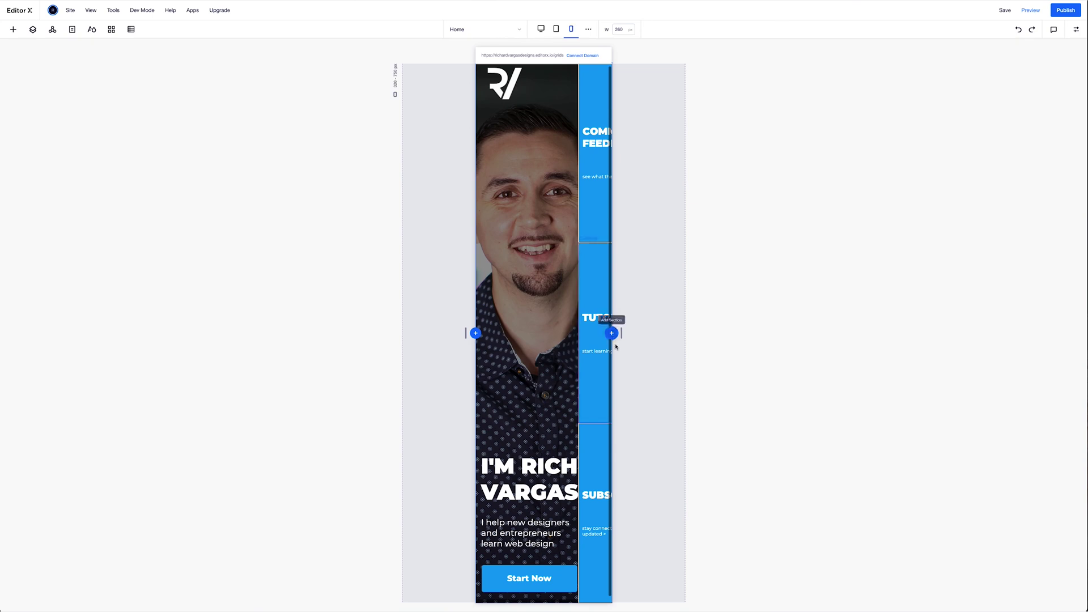
pyautogui.moveTo(619, 333); pyautogui.dragTo(657, 333)
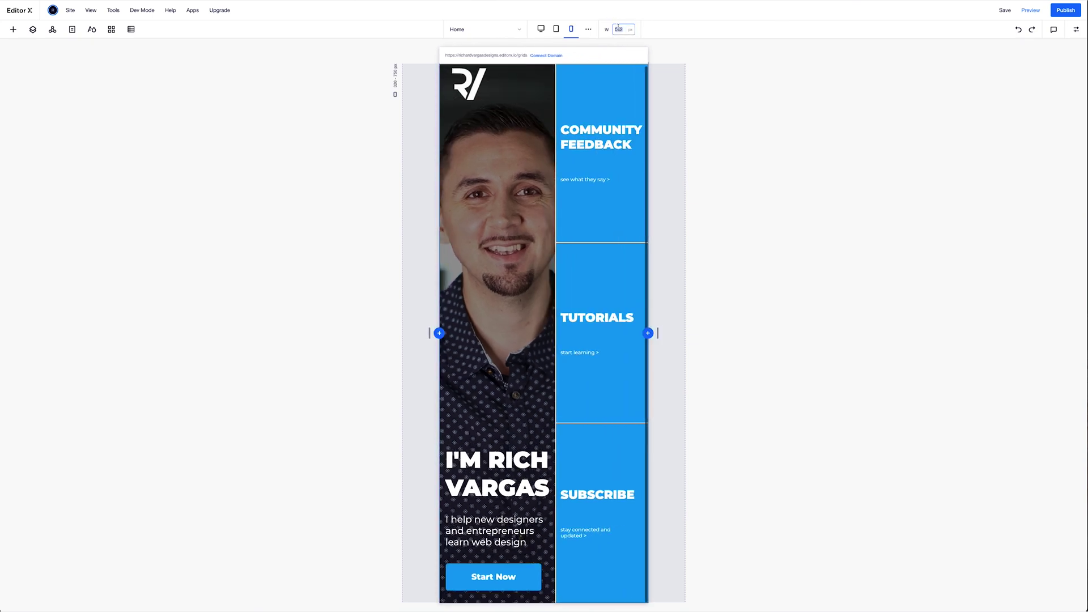
# Step: At a 750 px mobile canvas, set the hero grid's left column to 2fr to match the right
pyautogui.write('750')
pyautogui.press('Return')
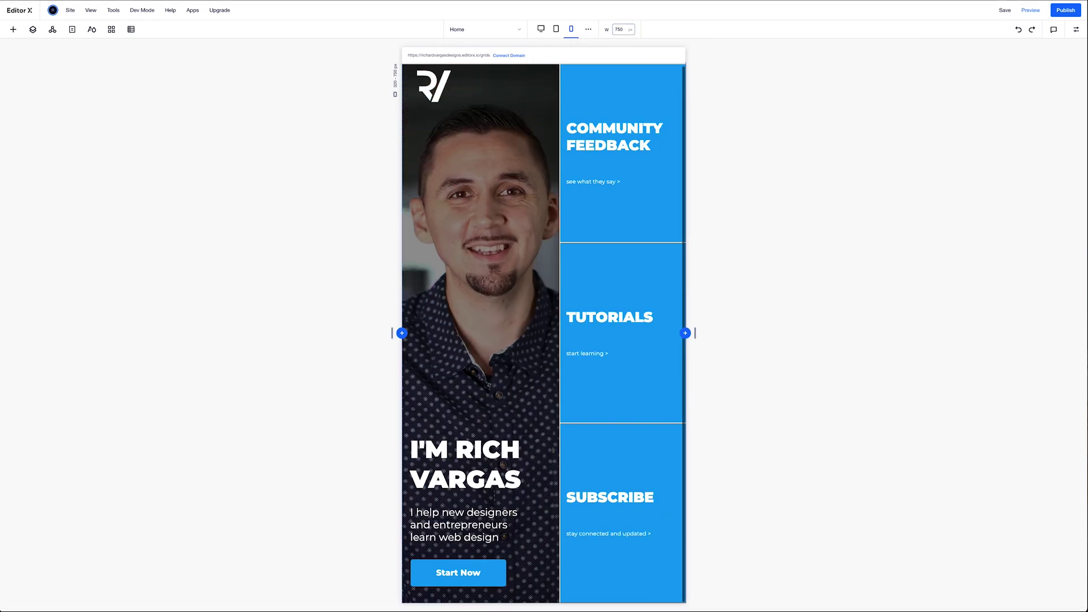
pyautogui.click(522, 246)
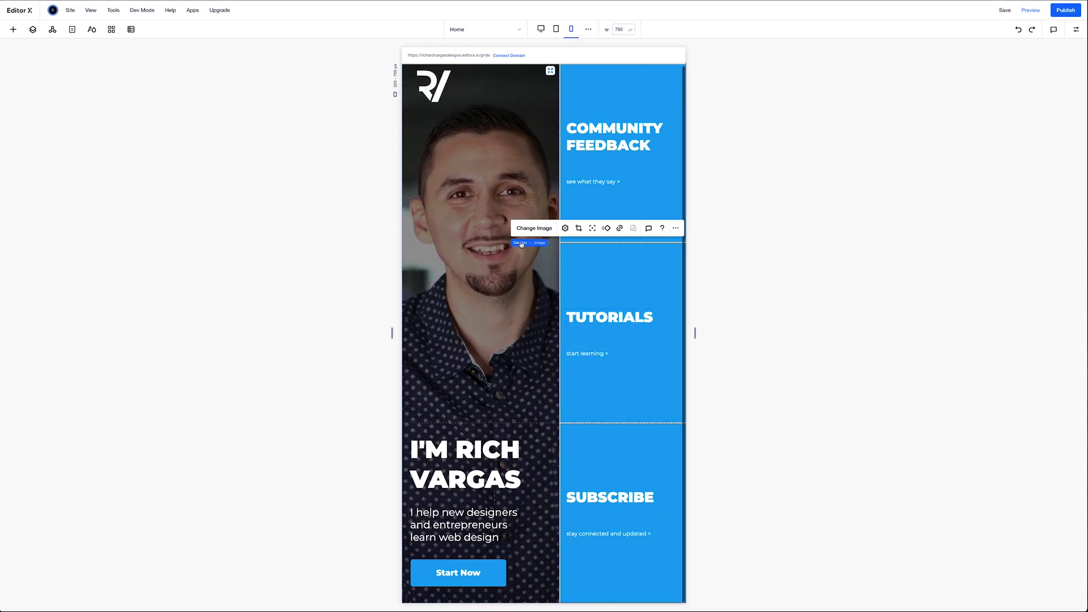
pyautogui.click(520, 243)
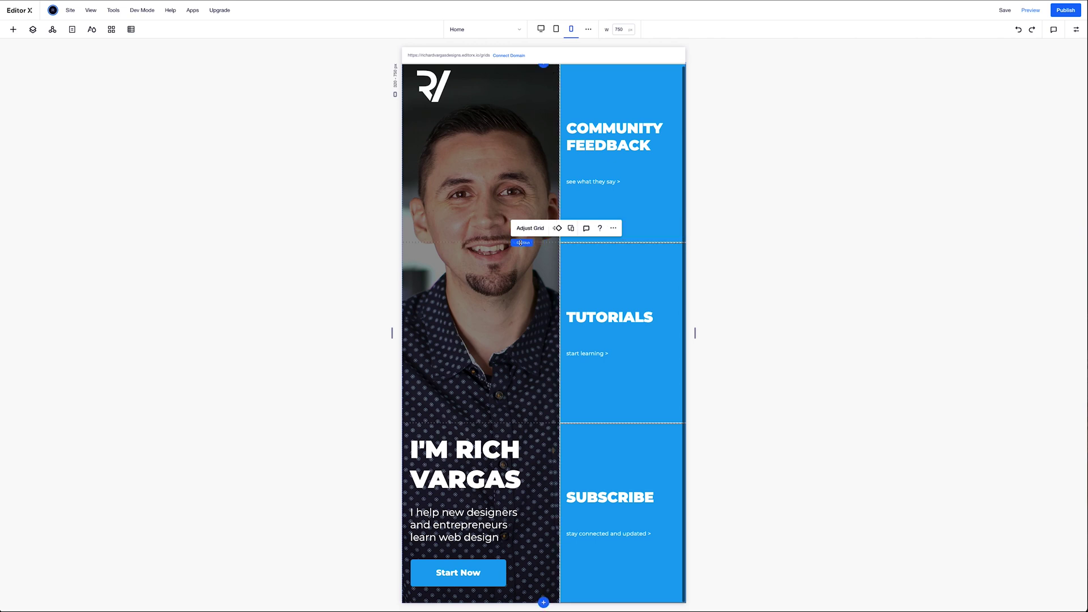
pyautogui.click(527, 229)
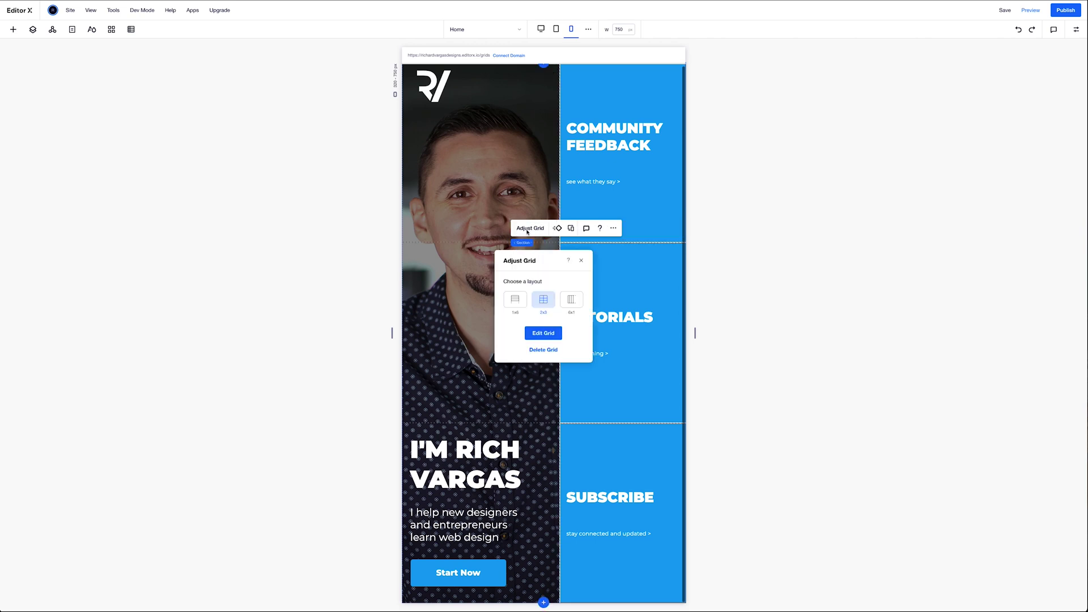
pyautogui.click(543, 332)
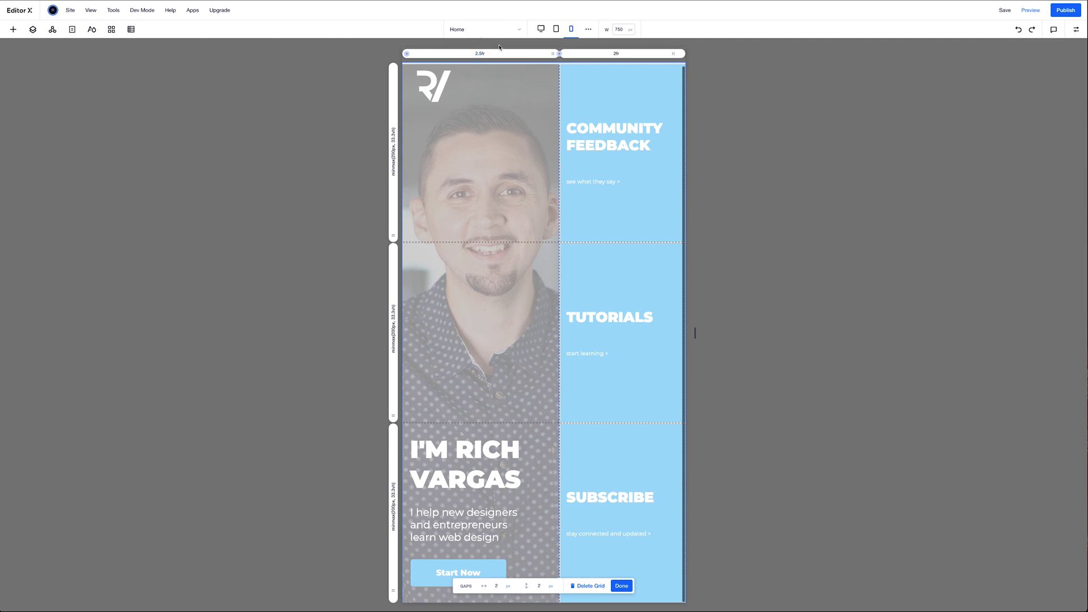
pyautogui.click(486, 54)
pyautogui.click(515, 80)
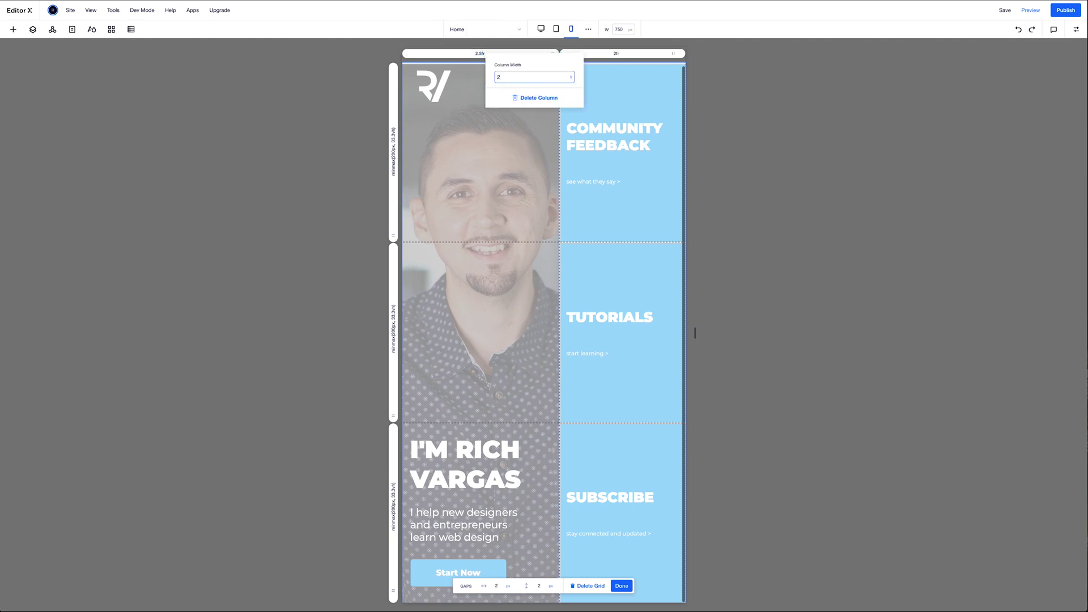
pyautogui.write('2')
pyautogui.press('Return')
pyautogui.click(619, 119)
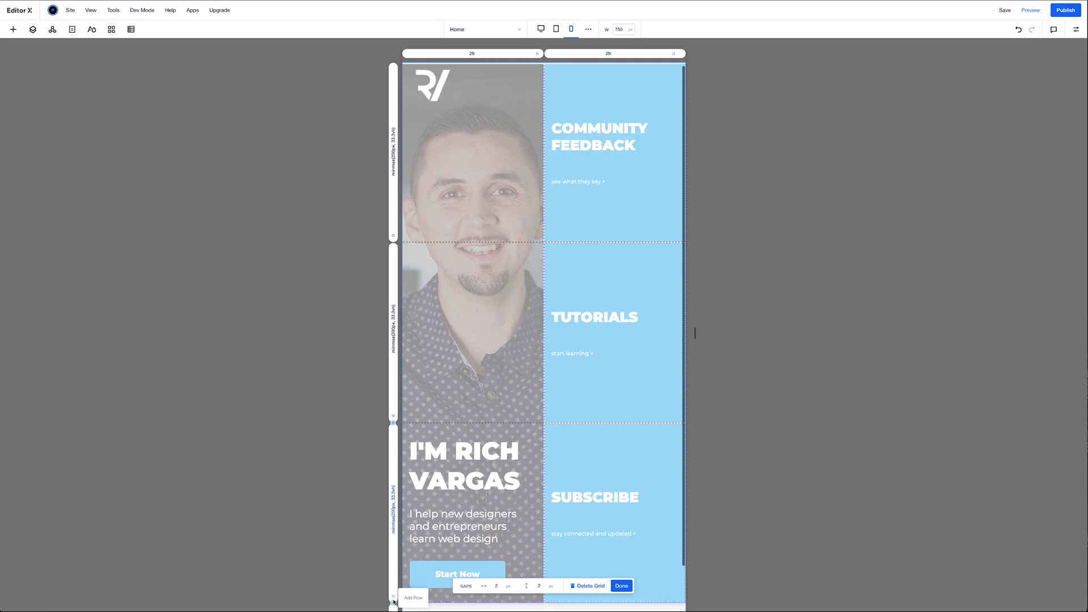
# Step: Add an empty bottom row to the hero grid with a 150 px minimum height
pyautogui.click(393, 599)
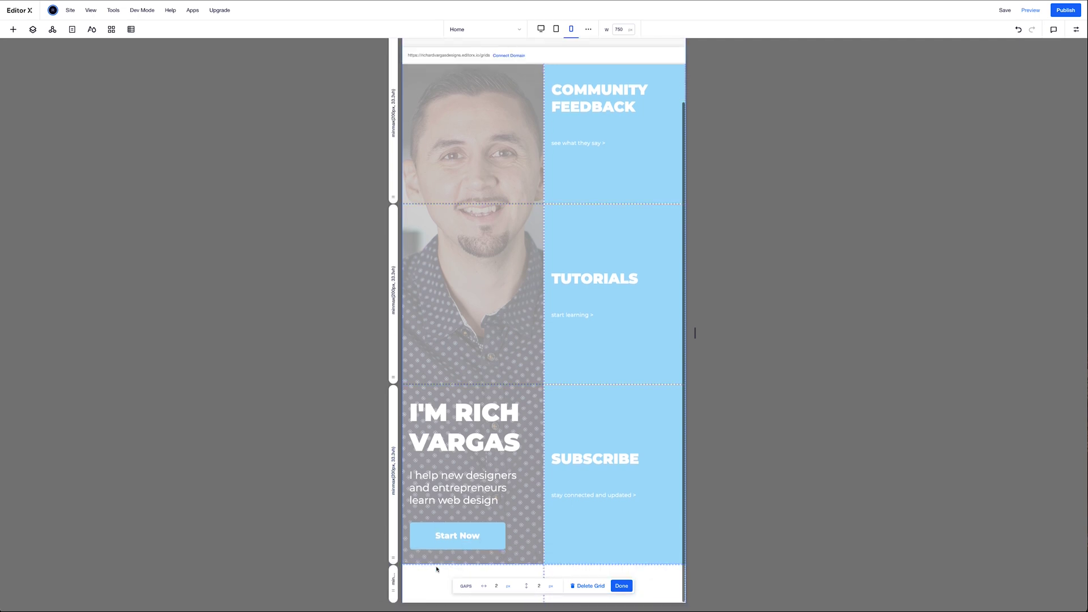
pyautogui.click(395, 583)
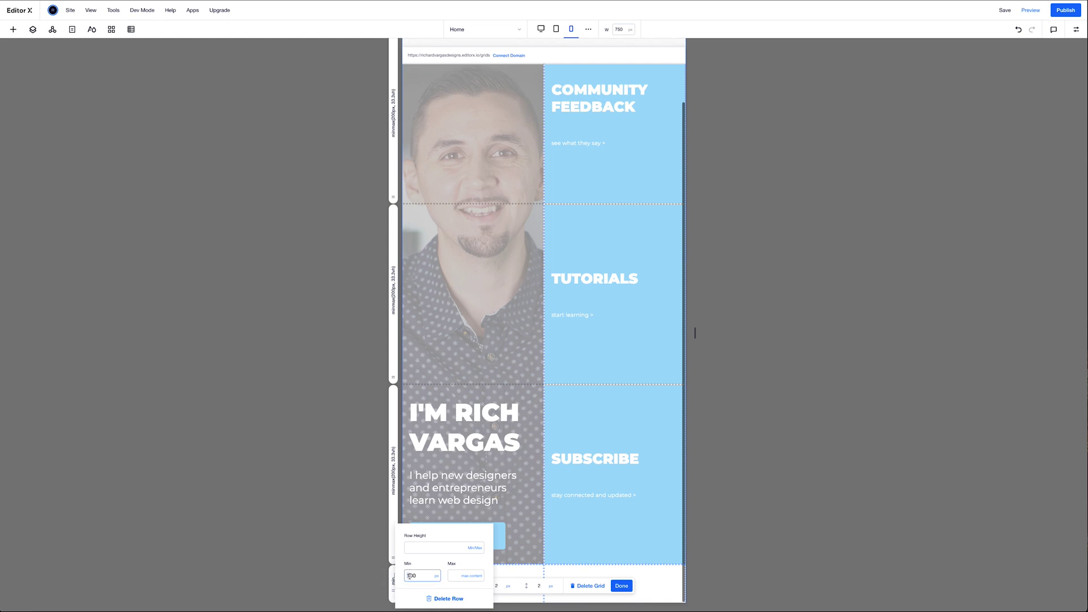
pyautogui.write('15')
pyautogui.press('Return')
# Step: Give the third and second rows a 150 px minimum and 0 maximum height
pyautogui.click(393, 502)
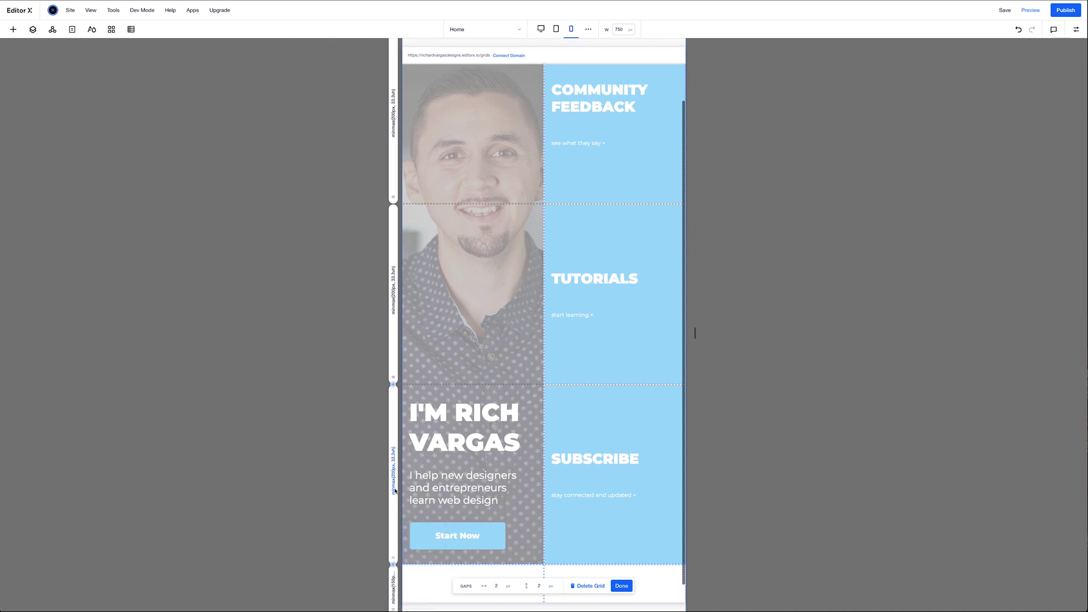
pyautogui.click(395, 491)
pyautogui.doubleClick(416, 539)
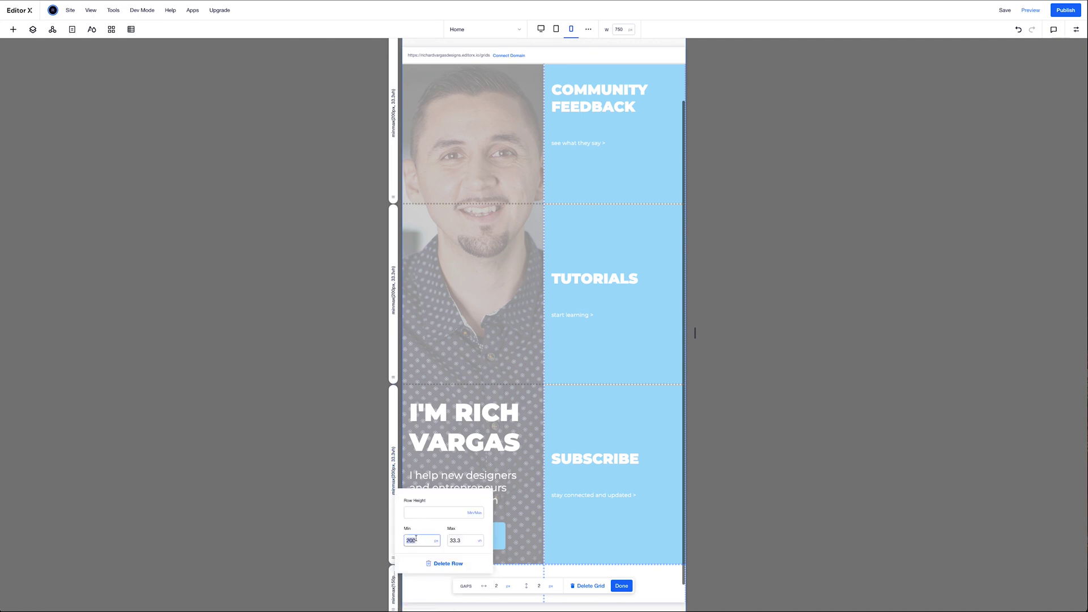
pyautogui.press('Tab')
pyautogui.press('Return')
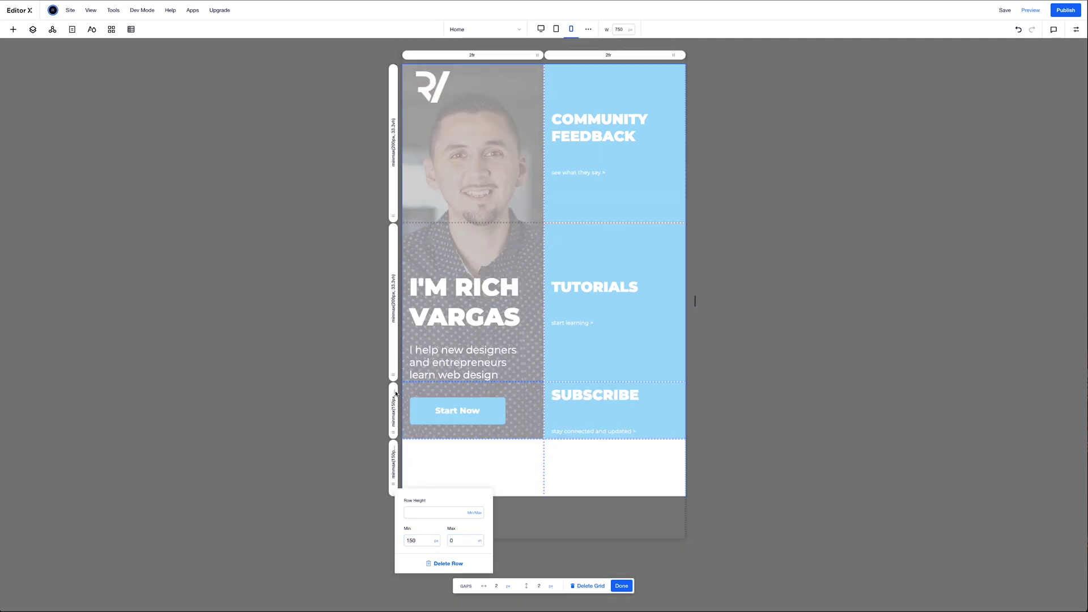
pyautogui.press('Escape')
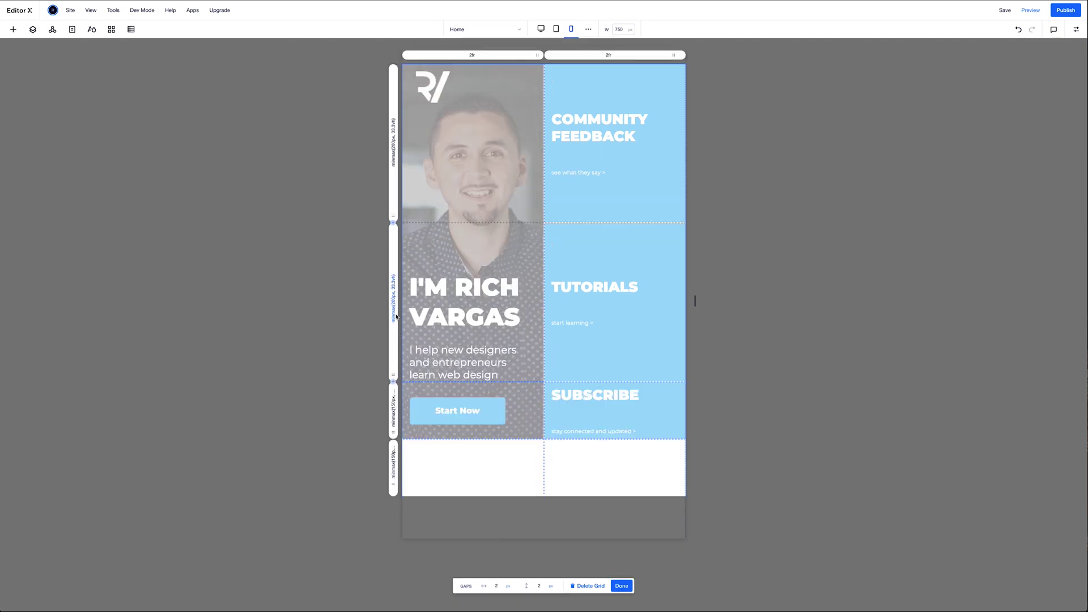
pyautogui.click(396, 317)
pyautogui.doubleClick(417, 370)
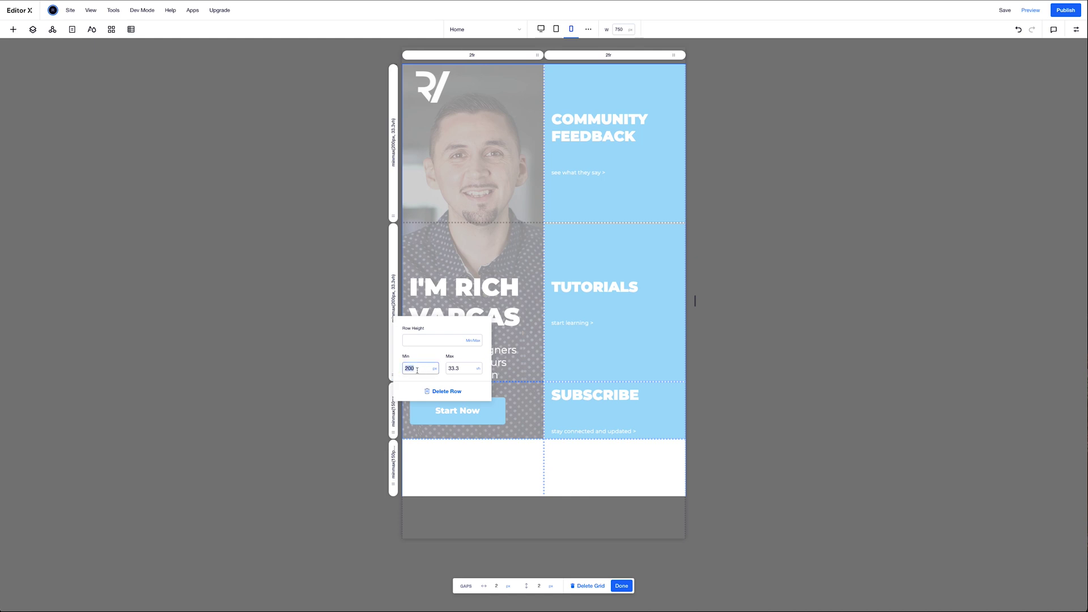
pyautogui.write('150')
pyautogui.press('Tab')
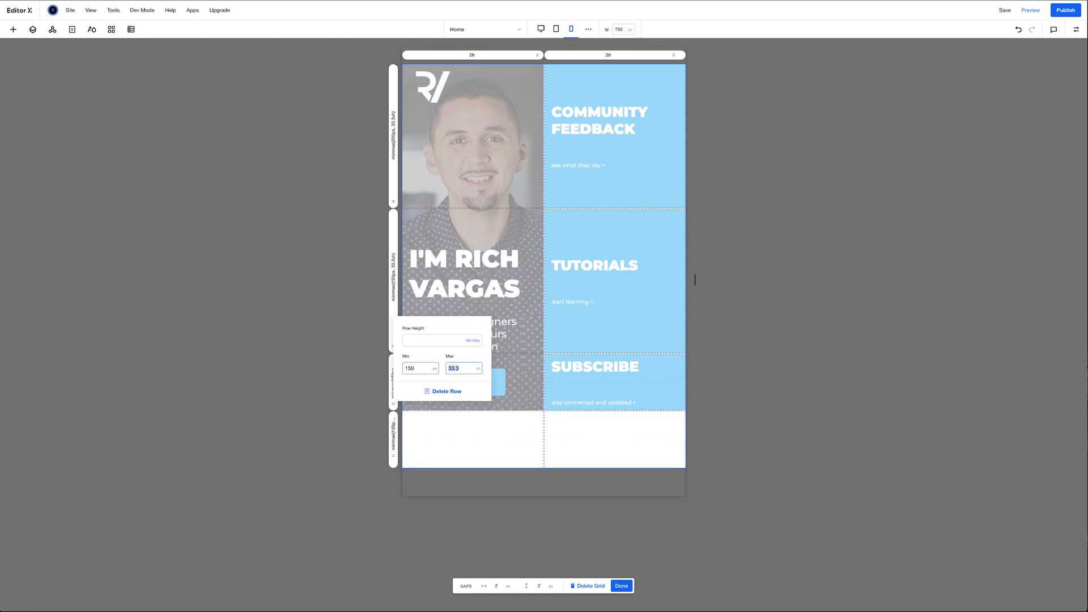
pyautogui.write('0')
pyautogui.press('Return')
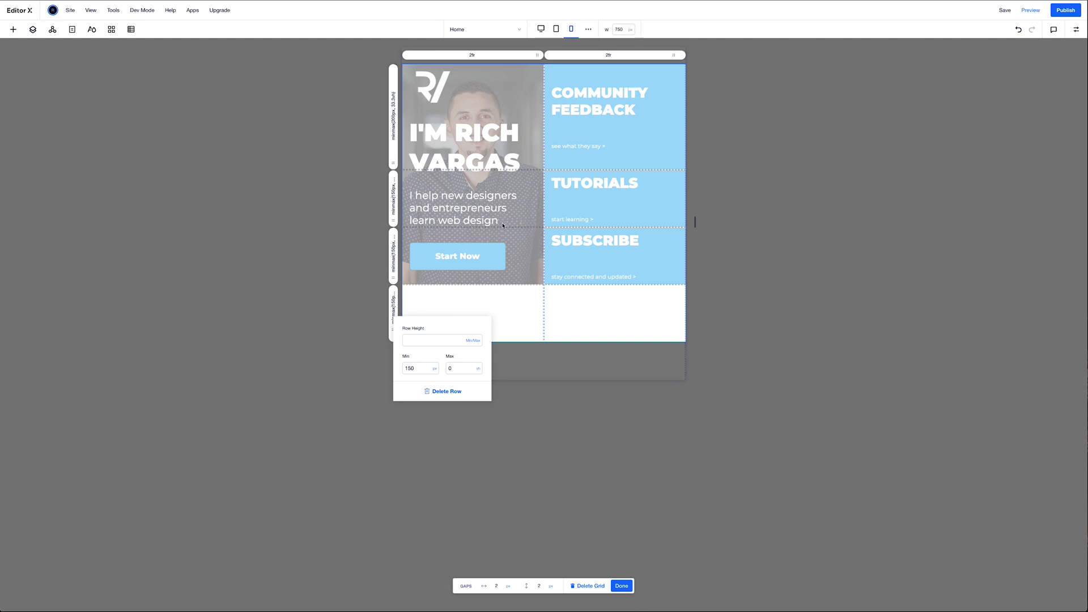
# Step: Set the first row's minimum height to 600 px
pyautogui.click(392, 120)
pyautogui.click(394, 124)
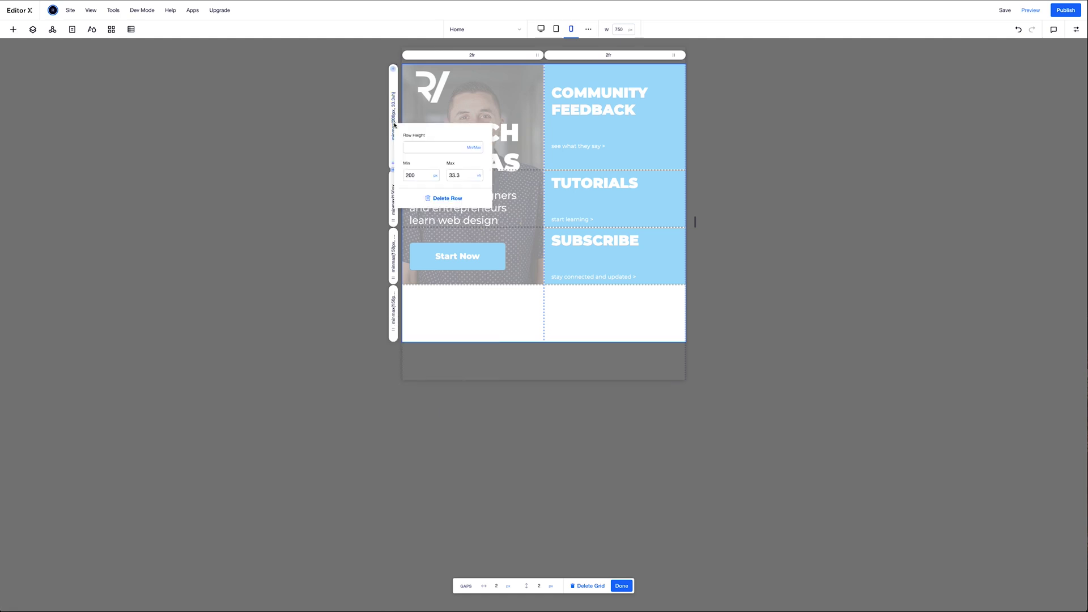
pyautogui.doubleClick(418, 178)
pyautogui.write('60')
pyautogui.press('Return')
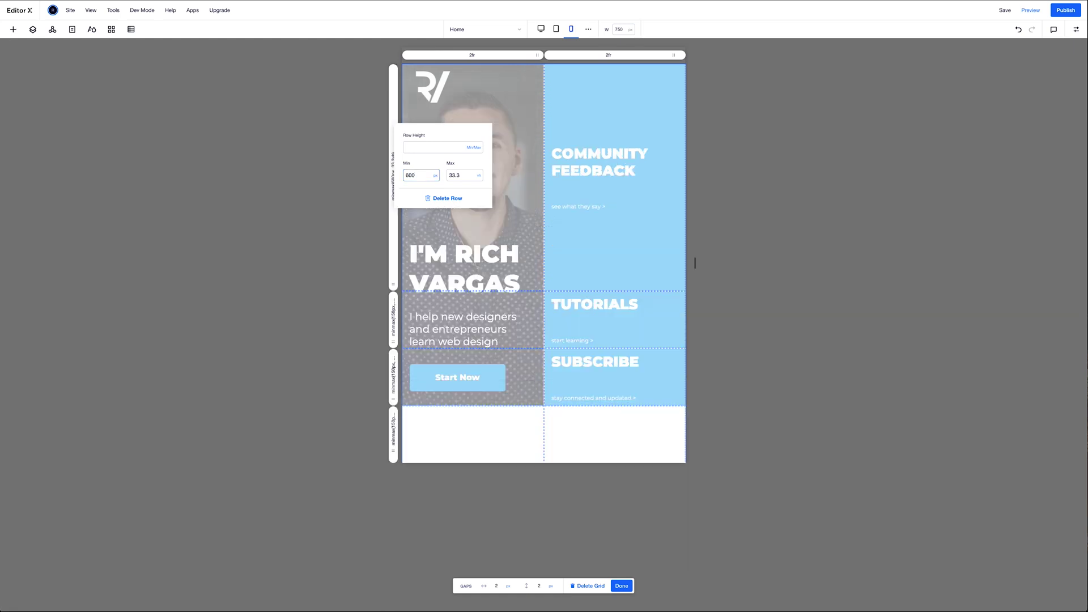
# Step: Finish the grid and unstretch the photo and the Community Feedback, Tutorials and Subscribe panels
pyautogui.click(530, 256)
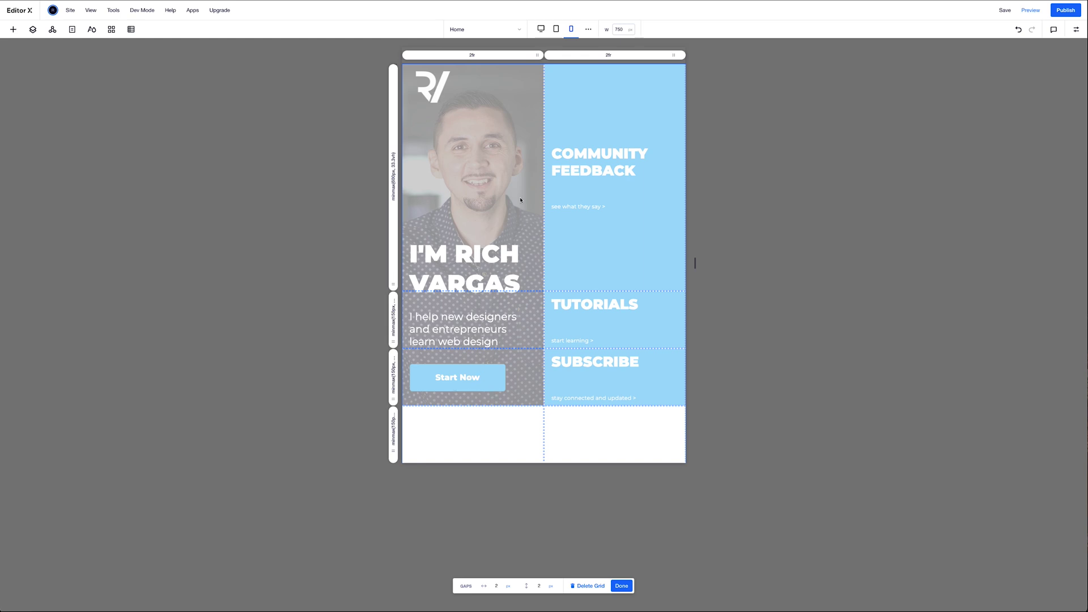
pyautogui.click(616, 584)
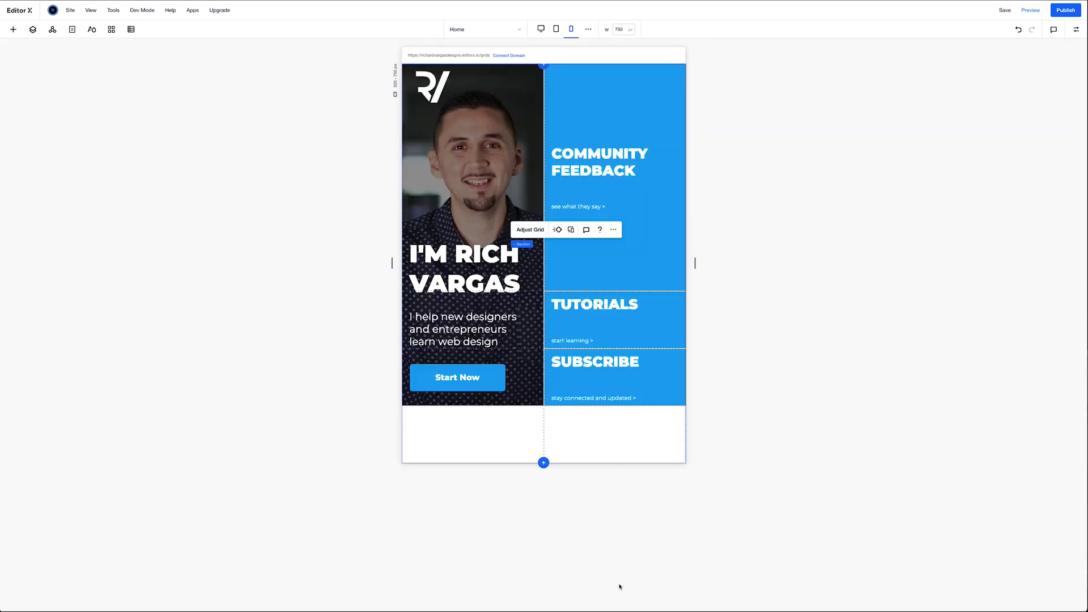
pyautogui.click(499, 131)
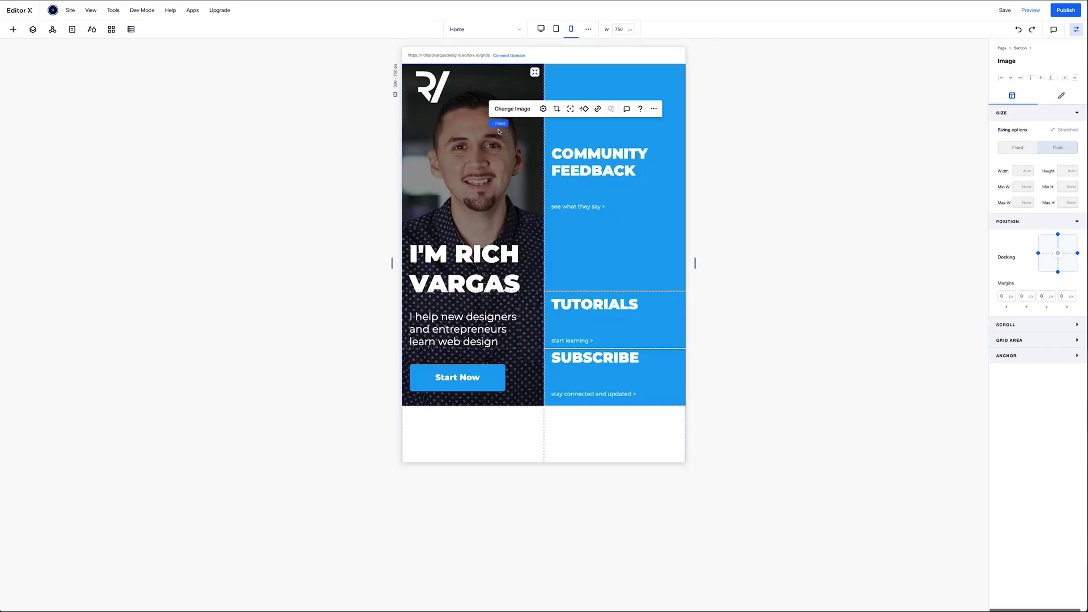
pyautogui.click(535, 72)
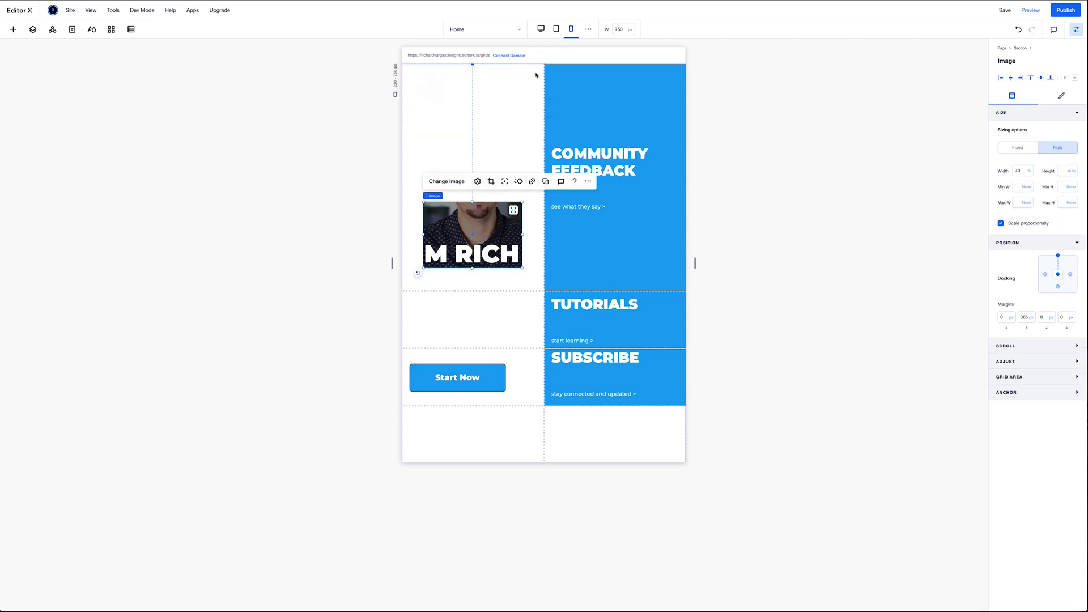
pyautogui.click(664, 81)
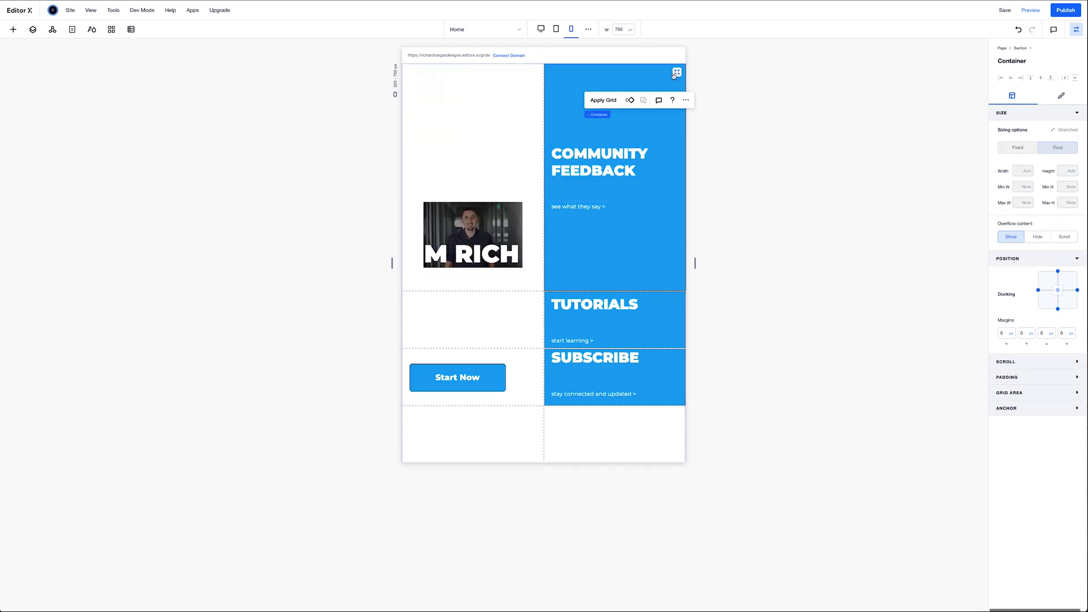
pyautogui.click(675, 75)
pyautogui.click(678, 312)
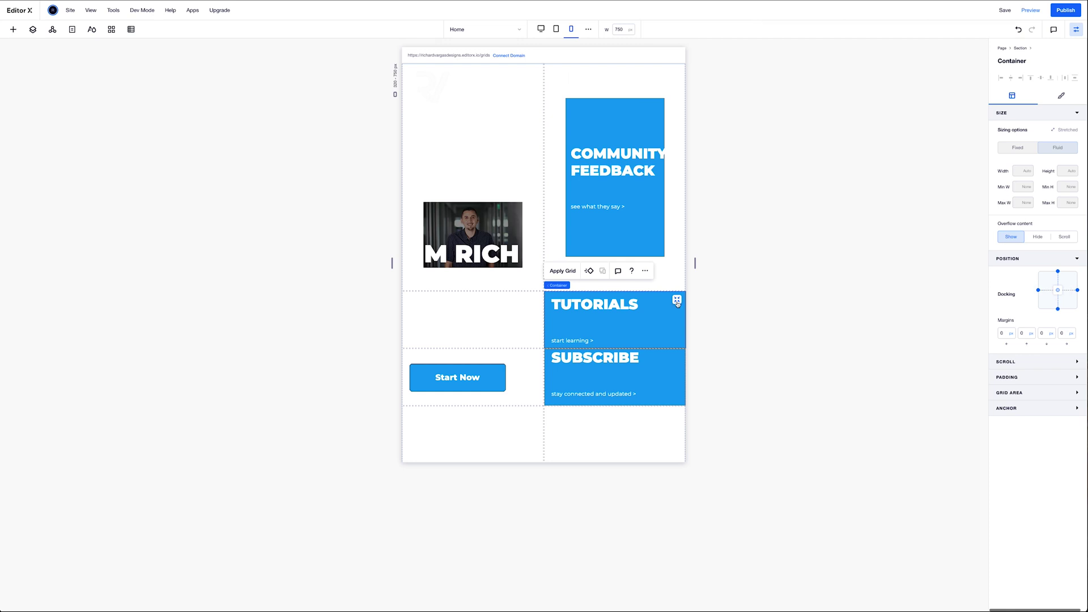
pyautogui.click(678, 312)
pyautogui.click(676, 359)
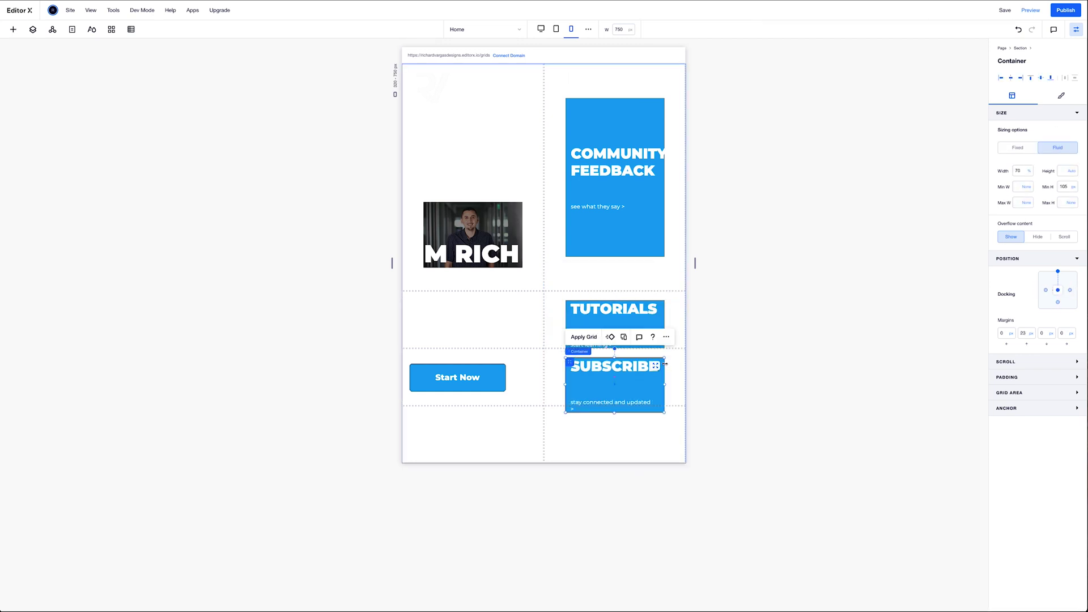
# Step: Place Subscribe and Tutorials in the bottom row, then lower and shorten Community Feedback
pyautogui.moveTo(658, 385); pyautogui.dragTo(513, 439)
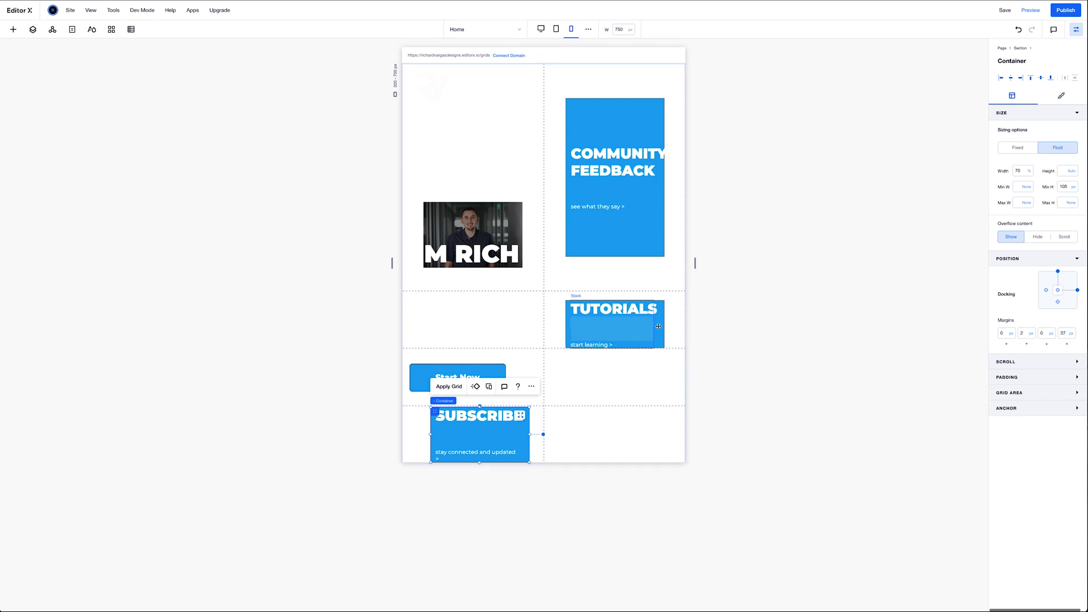
pyautogui.moveTo(659, 326); pyautogui.dragTo(648, 413)
pyautogui.hotkey('ctrl', 'z')
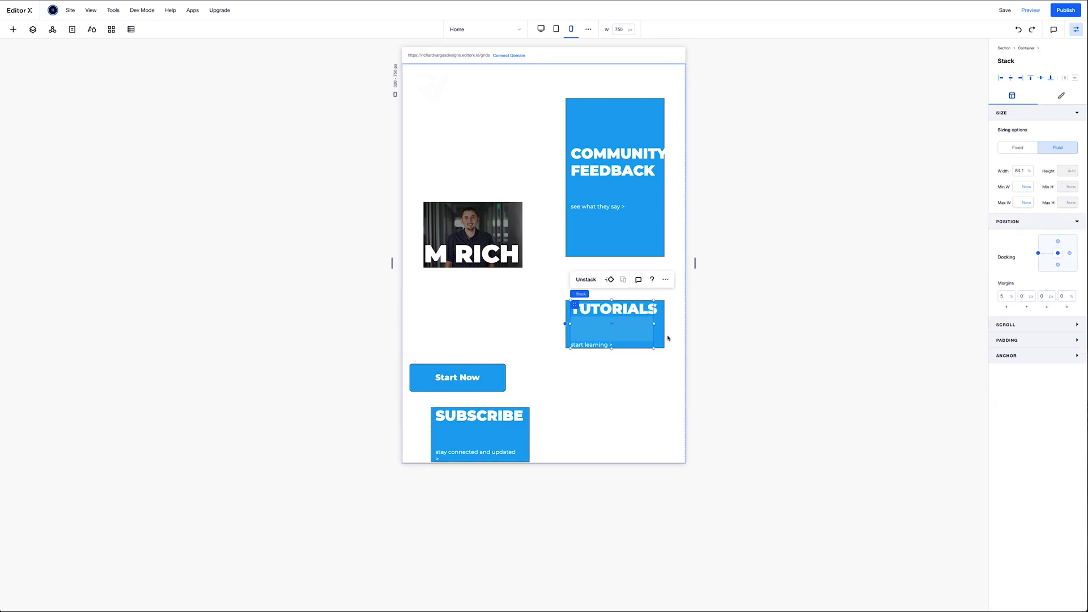
pyautogui.click(663, 326)
pyautogui.moveTo(662, 325); pyautogui.dragTo(646, 434)
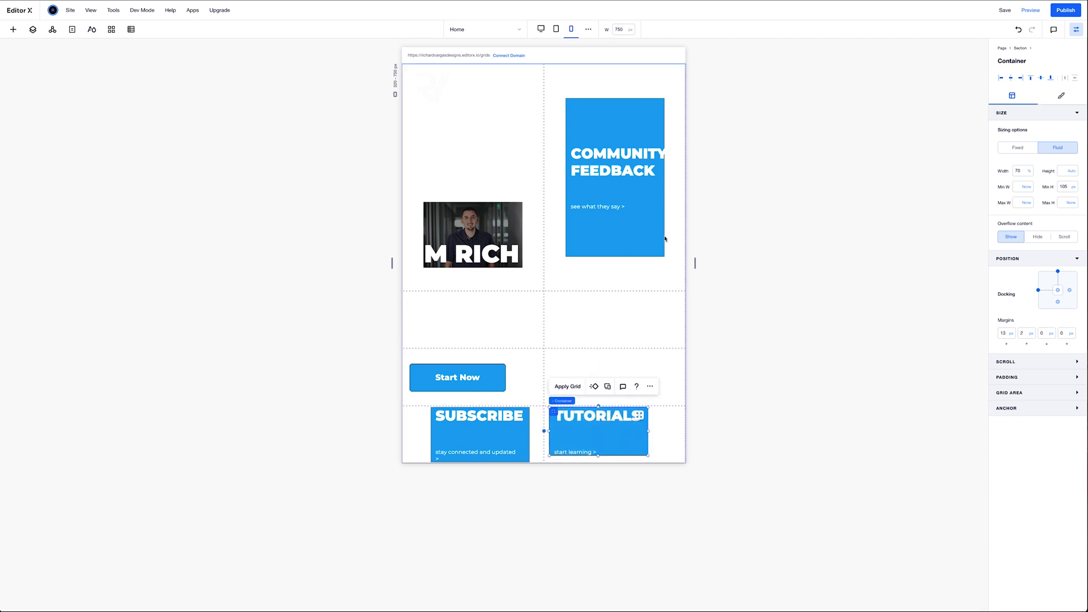
pyautogui.moveTo(660, 233); pyautogui.dragTo(643, 305)
pyautogui.moveTo(622, 238); pyautogui.dragTo(624, 330)
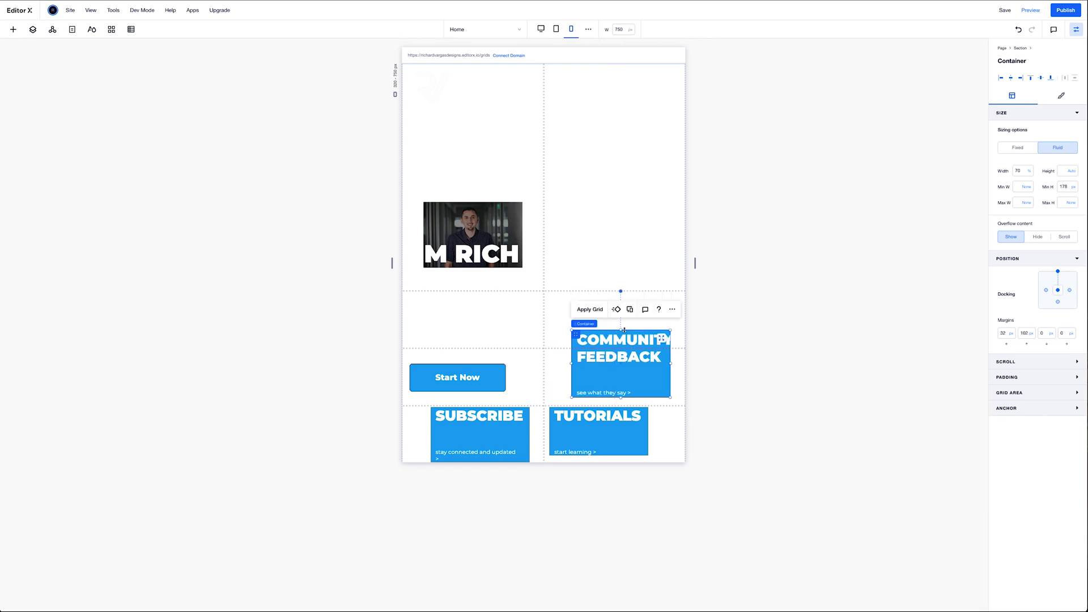
pyautogui.click(498, 213)
# Step: Stretch the photo across the first row and move the headline, text and button group onto it
pyautogui.moveTo(498, 213); pyautogui.dragTo(568, 149)
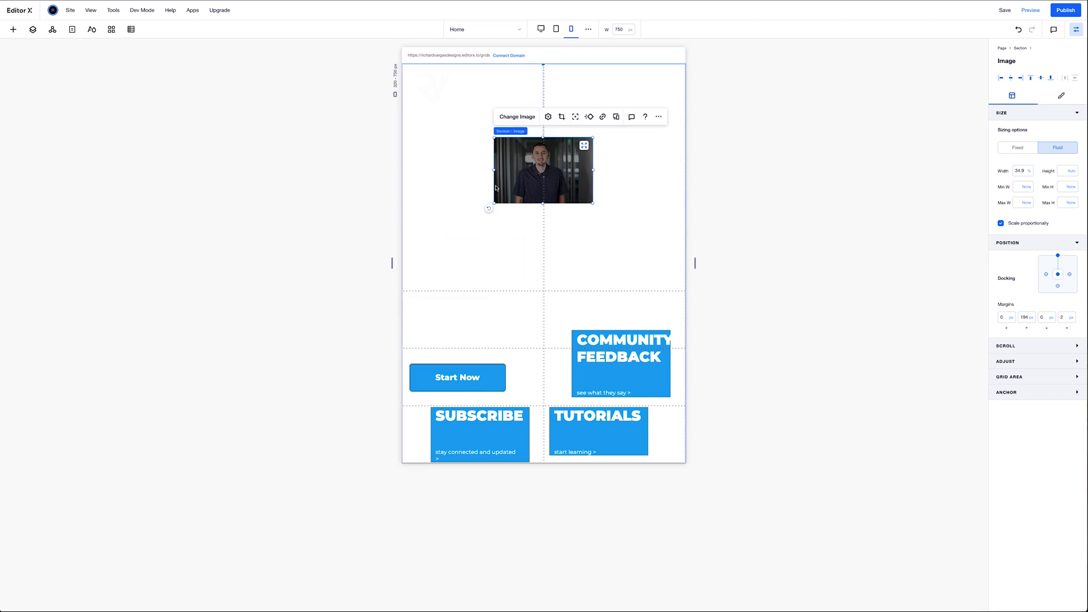
pyautogui.click(584, 146)
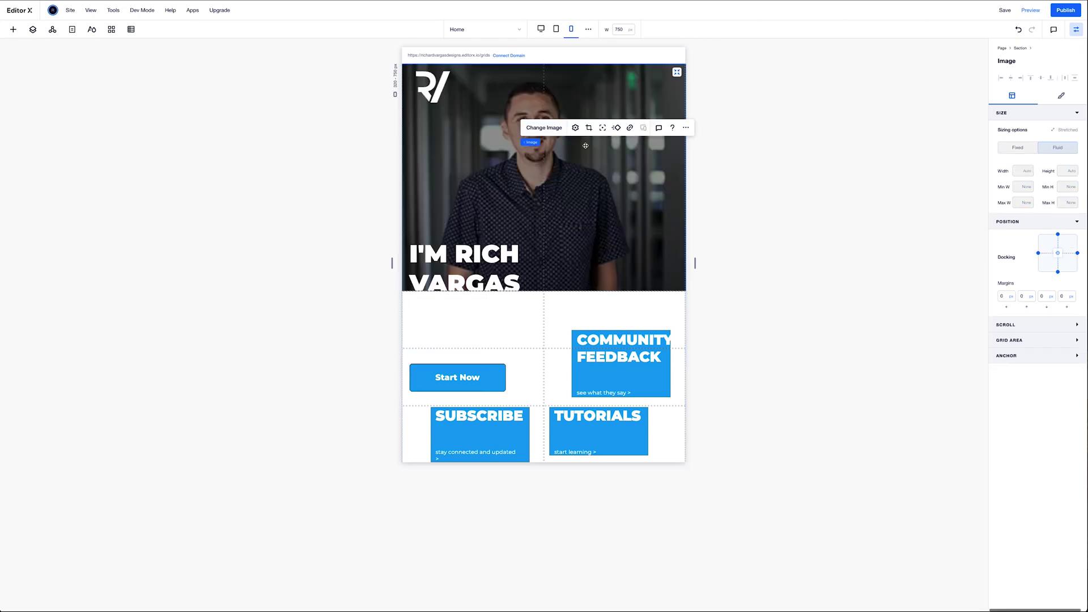
pyautogui.click(478, 264)
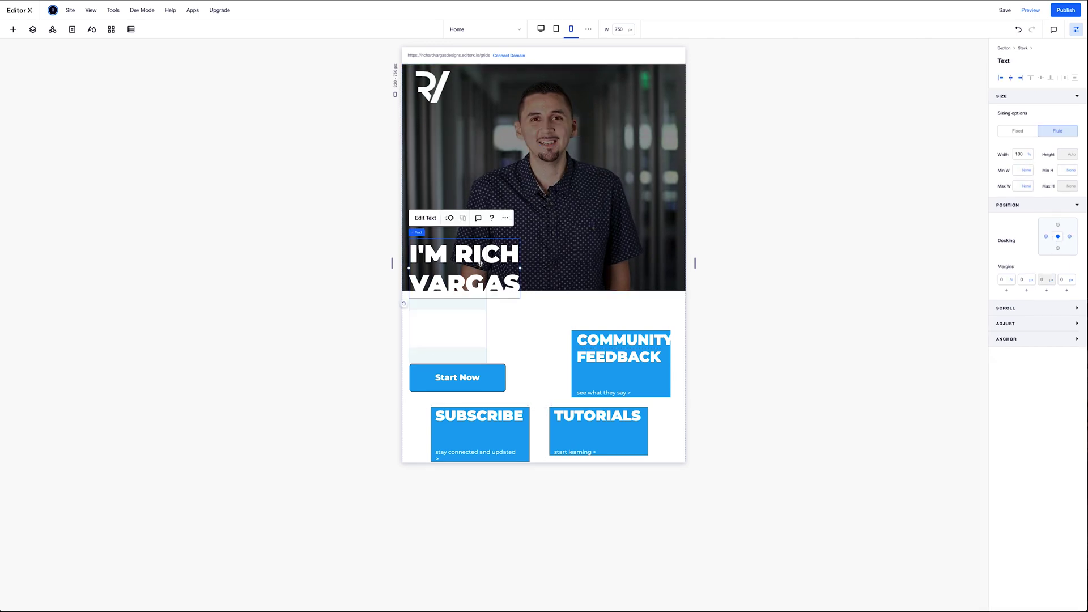
pyautogui.click(479, 306)
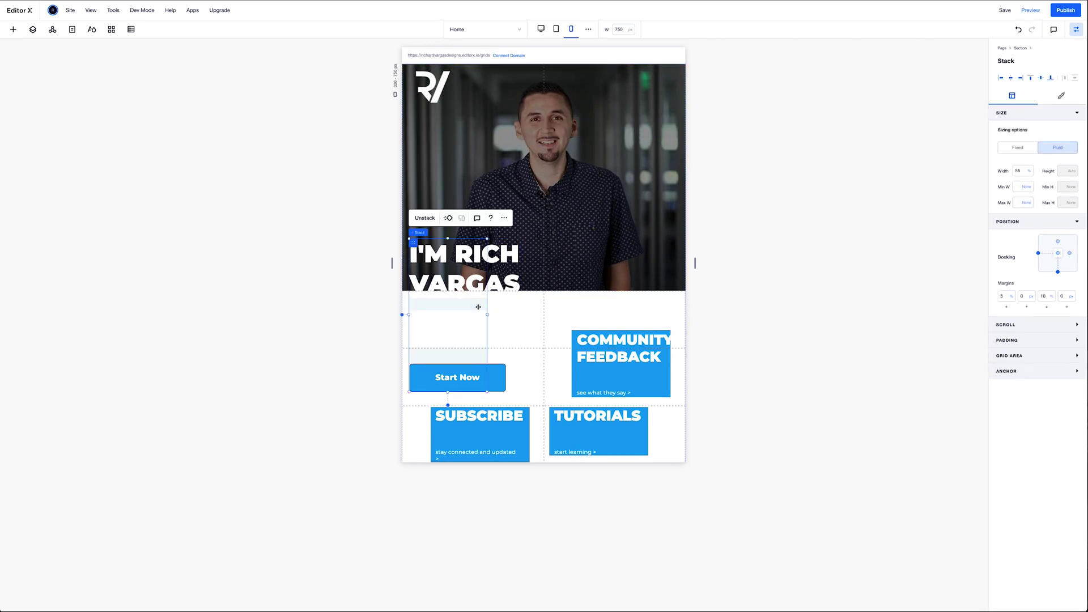
pyautogui.moveTo(478, 307); pyautogui.dragTo(484, 196)
pyautogui.keyDown('shift'); pyautogui.click(516, 194); pyautogui.keyUp('shift')
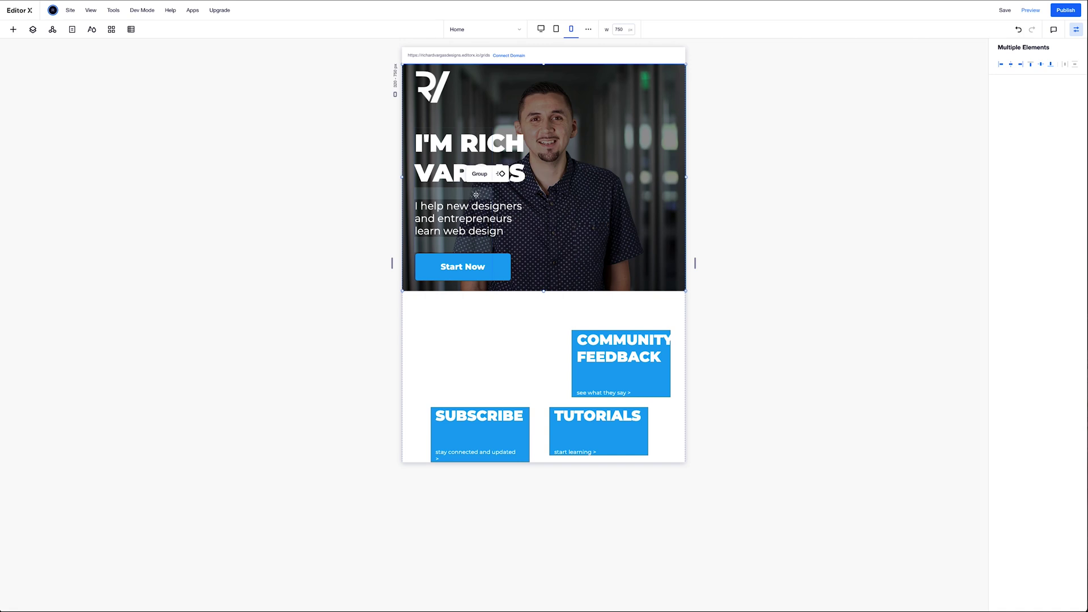
# Step: Set the headline group's width to 100% and nudge it slightly right on the photo
pyautogui.click(460, 139)
pyautogui.click(476, 196)
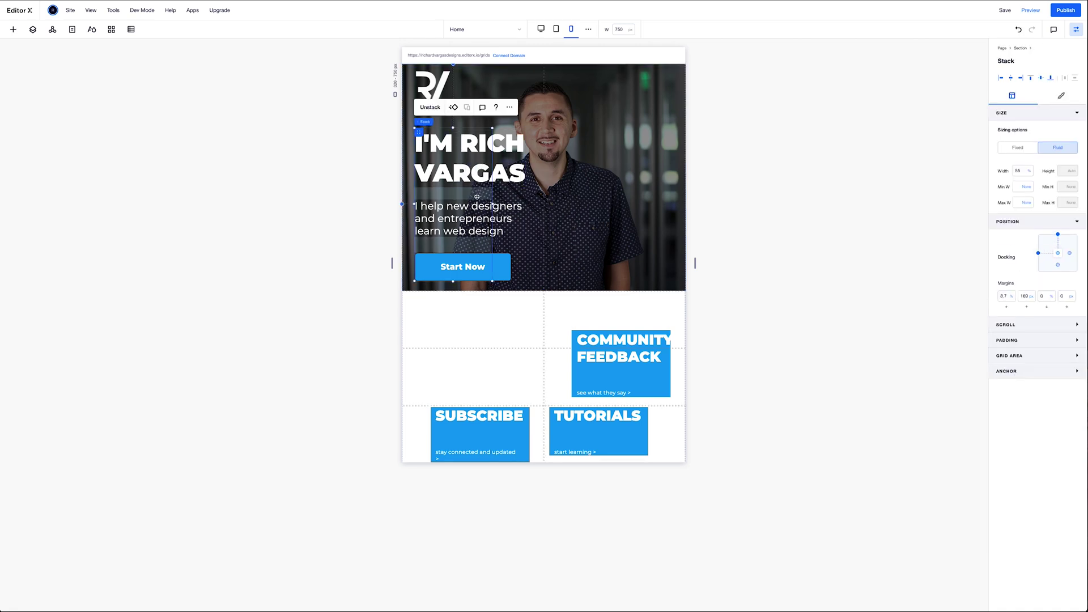
pyautogui.click(1018, 171)
pyautogui.write('100')
pyautogui.press('Return')
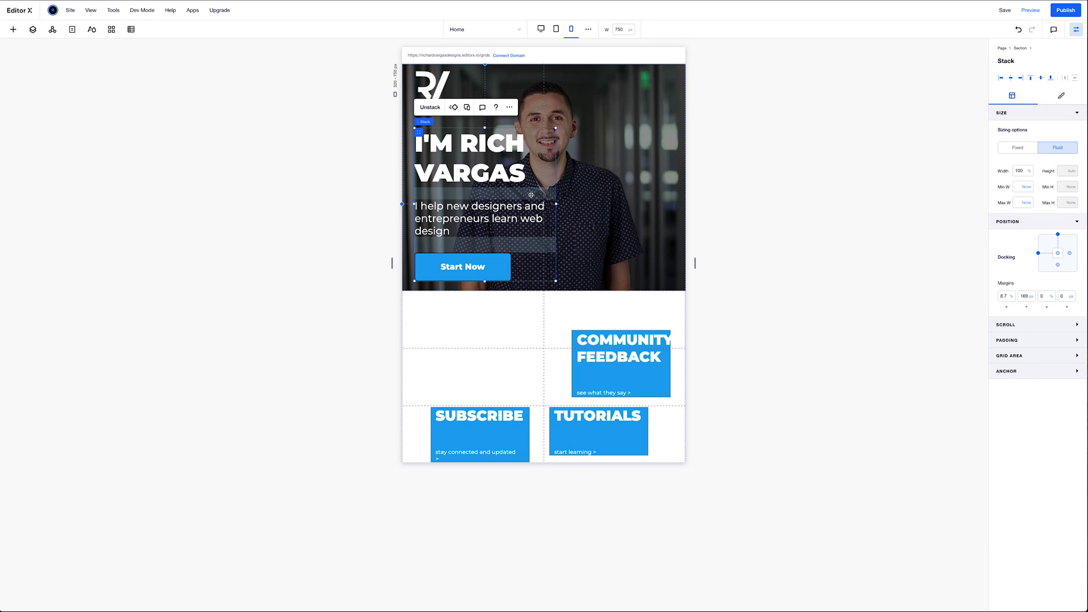
pyautogui.moveTo(531, 194); pyautogui.dragTo(530, 190)
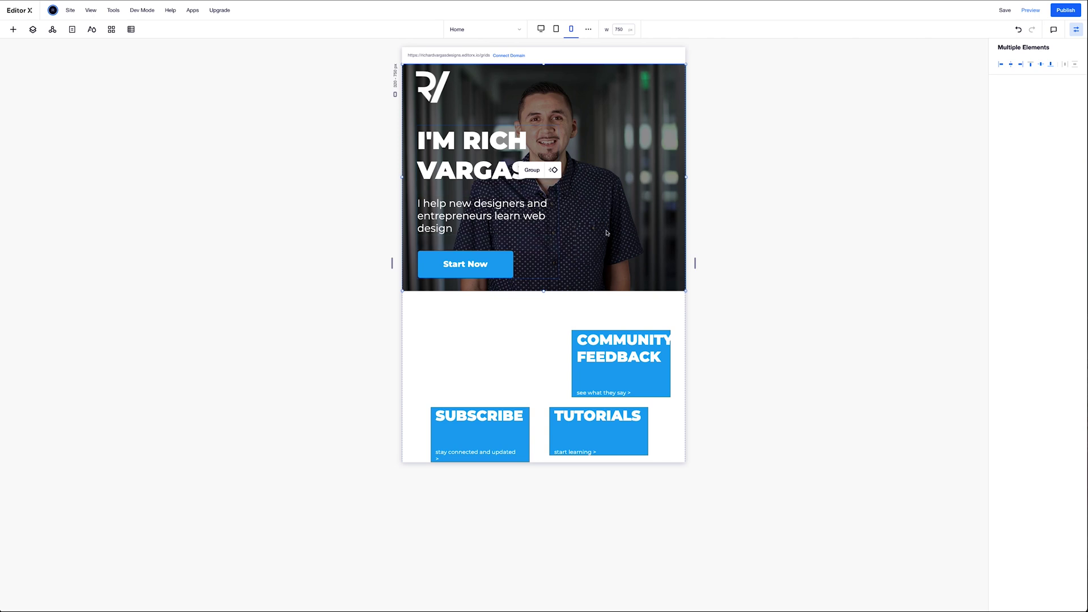
pyautogui.click(525, 308)
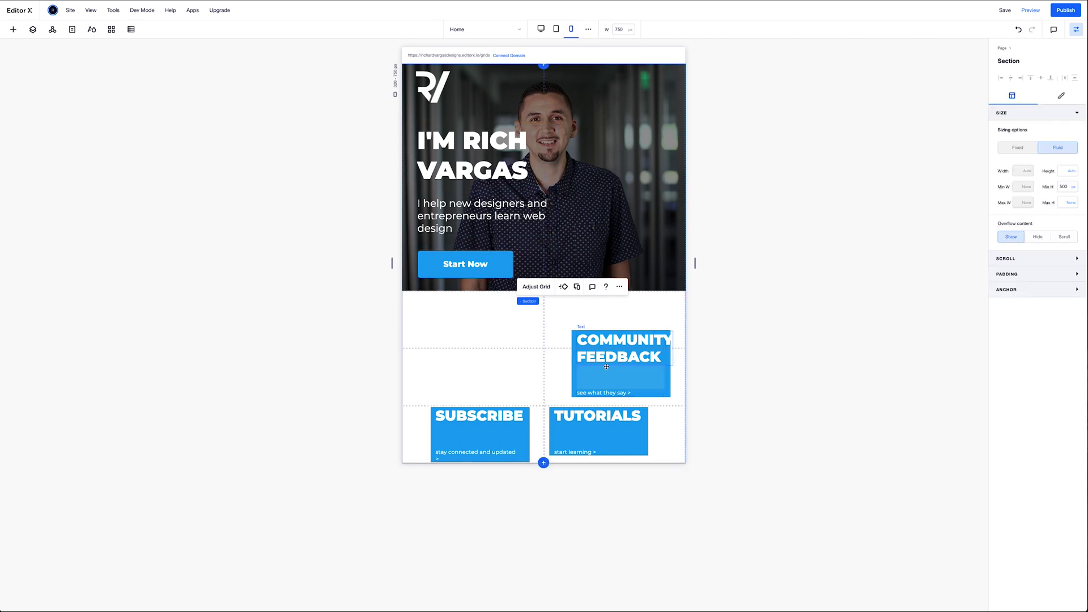
# Step: Move Community Feedback into the section's top-left cell and give its link a 45 px top margin
pyautogui.click(574, 375)
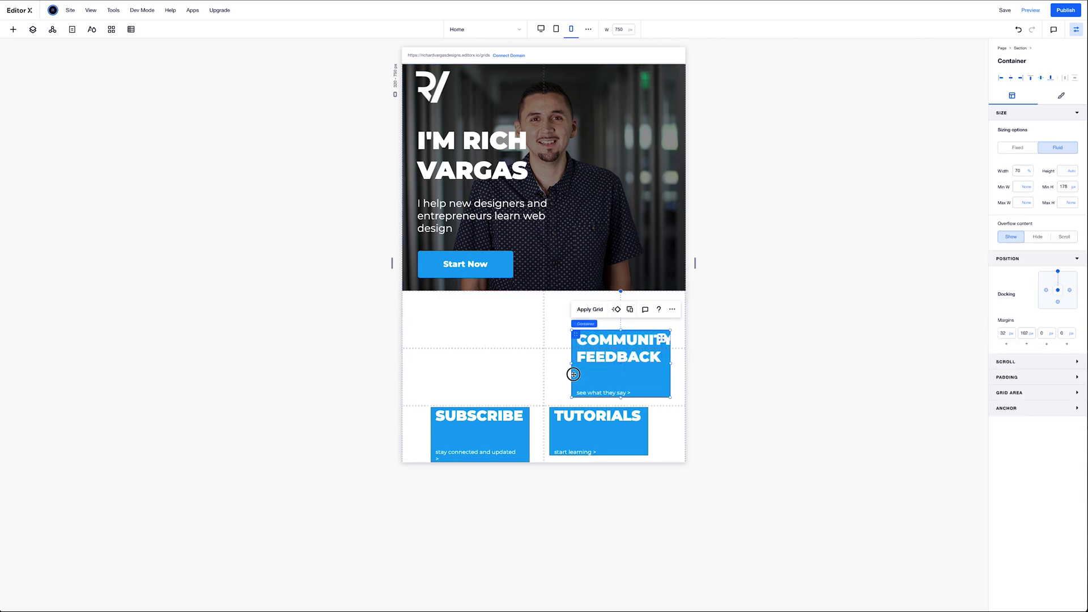
pyautogui.moveTo(573, 375); pyautogui.dragTo(490, 346)
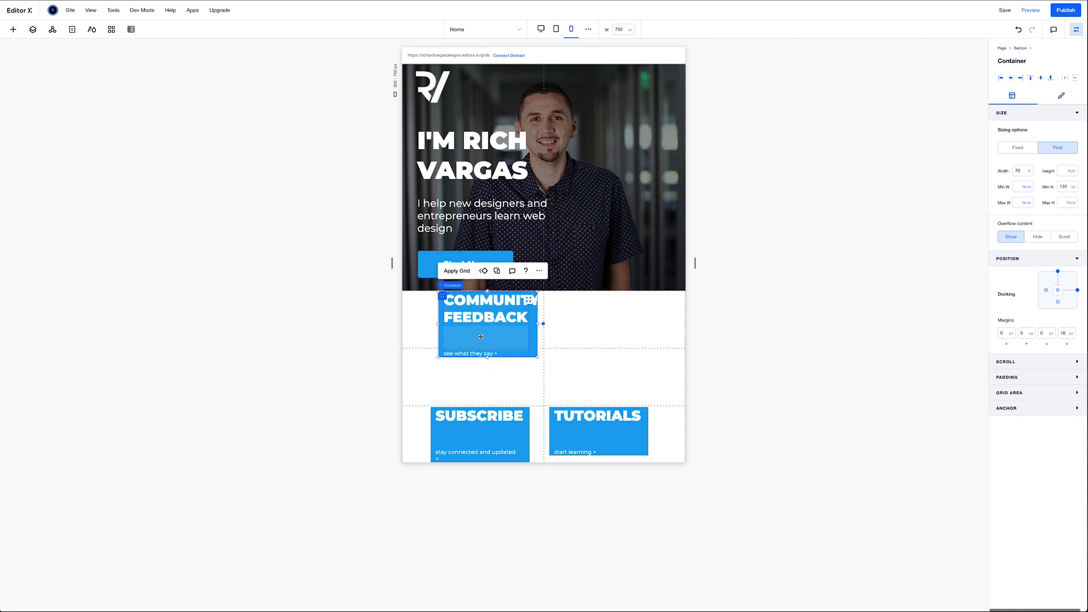
pyautogui.click(479, 355)
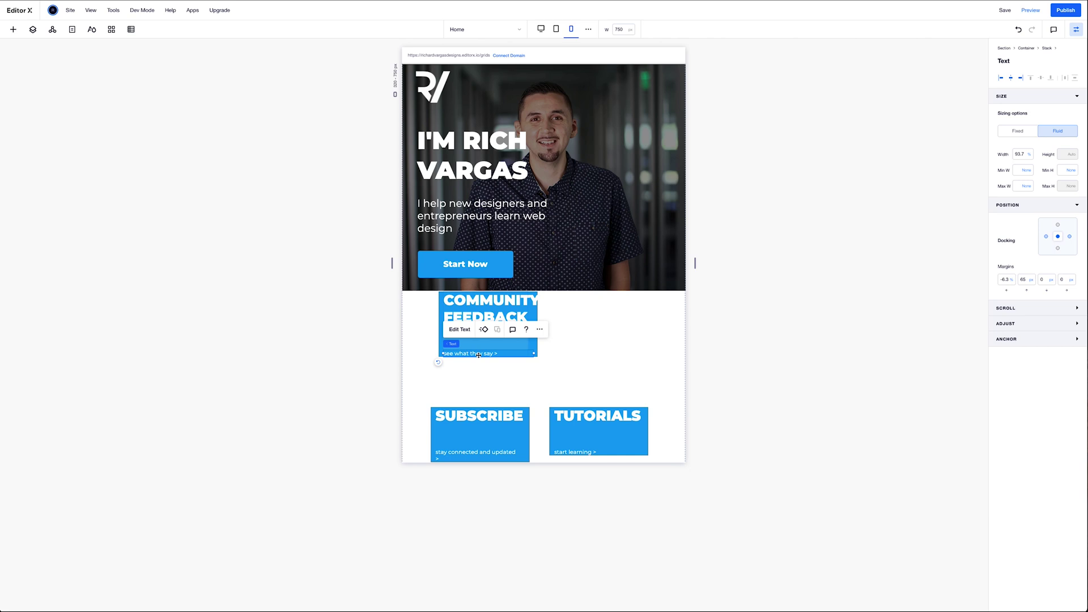
pyautogui.click(1023, 280)
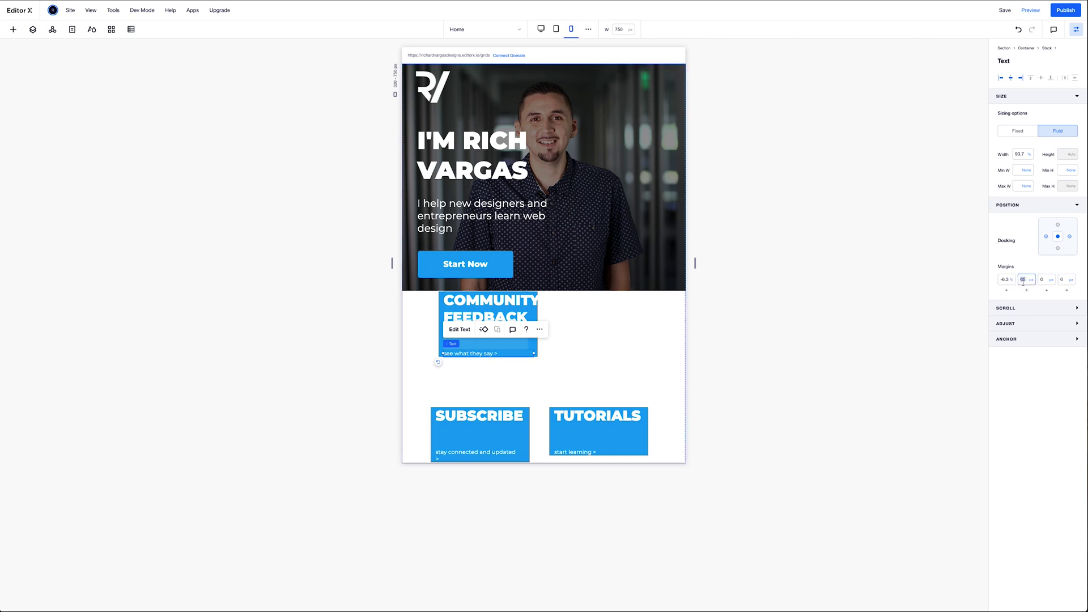
pyautogui.write('45')
pyautogui.press('Return')
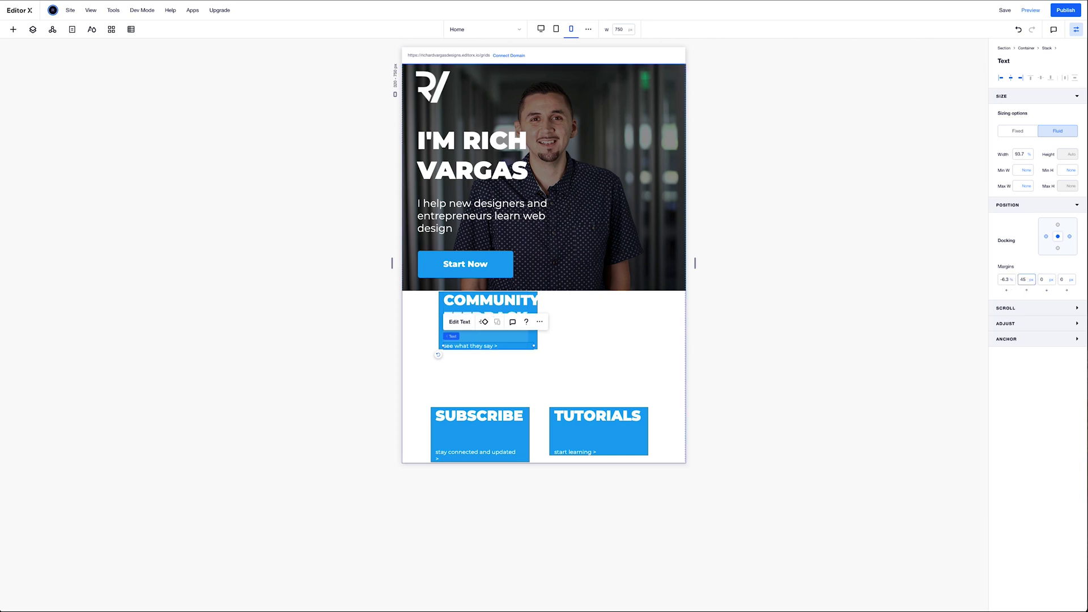
pyautogui.click(557, 347)
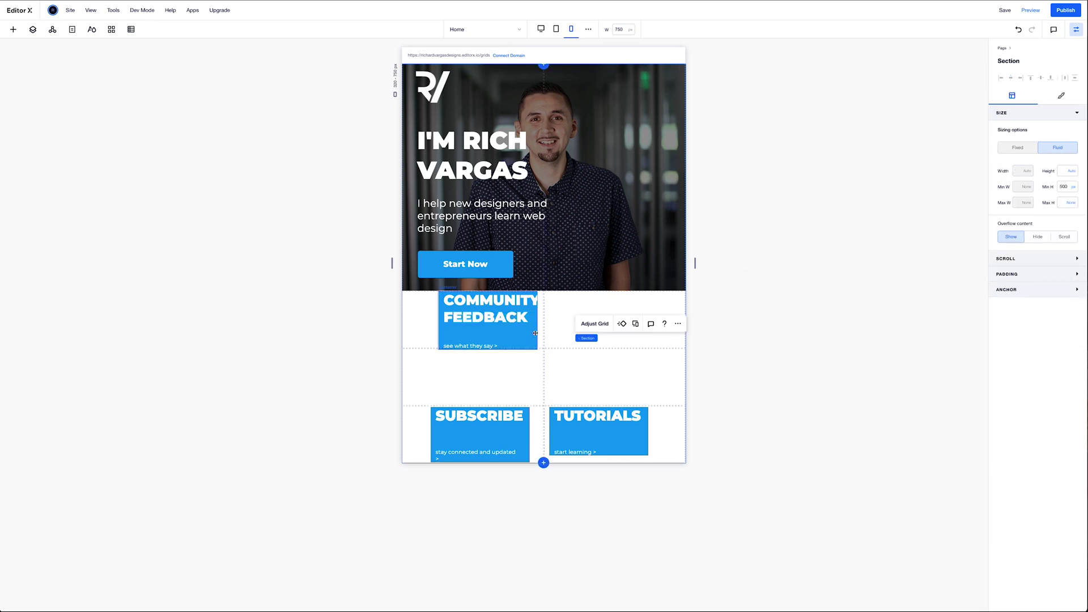
# Step: Reduce the Community Feedback link's top margin to 35 px and stretch the panel full width
pyautogui.click(499, 340)
pyautogui.click(487, 347)
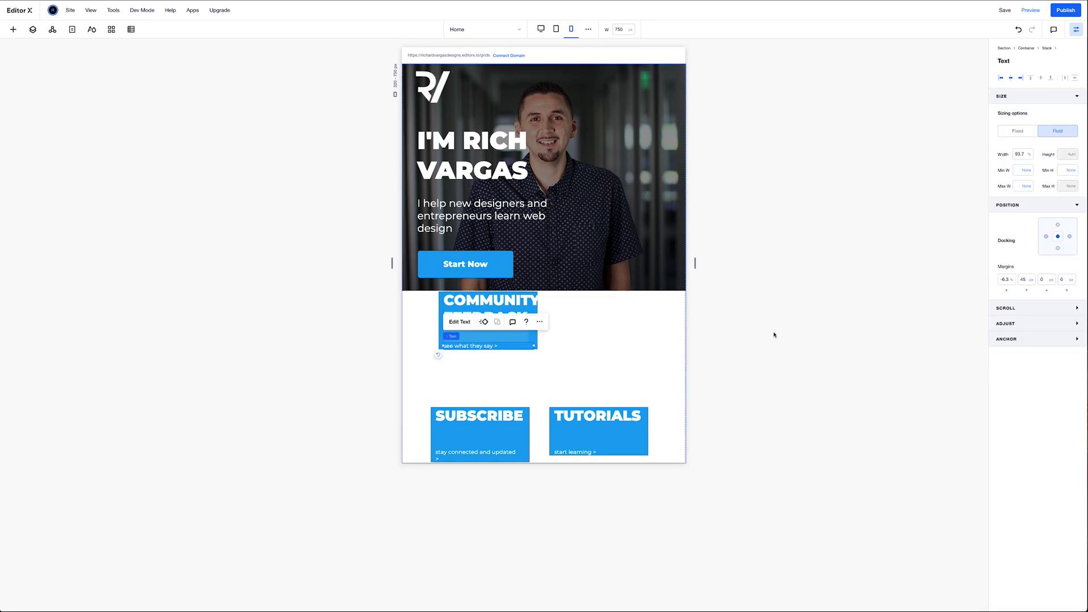
pyautogui.click(1024, 279)
pyautogui.write('35')
pyautogui.press('Return')
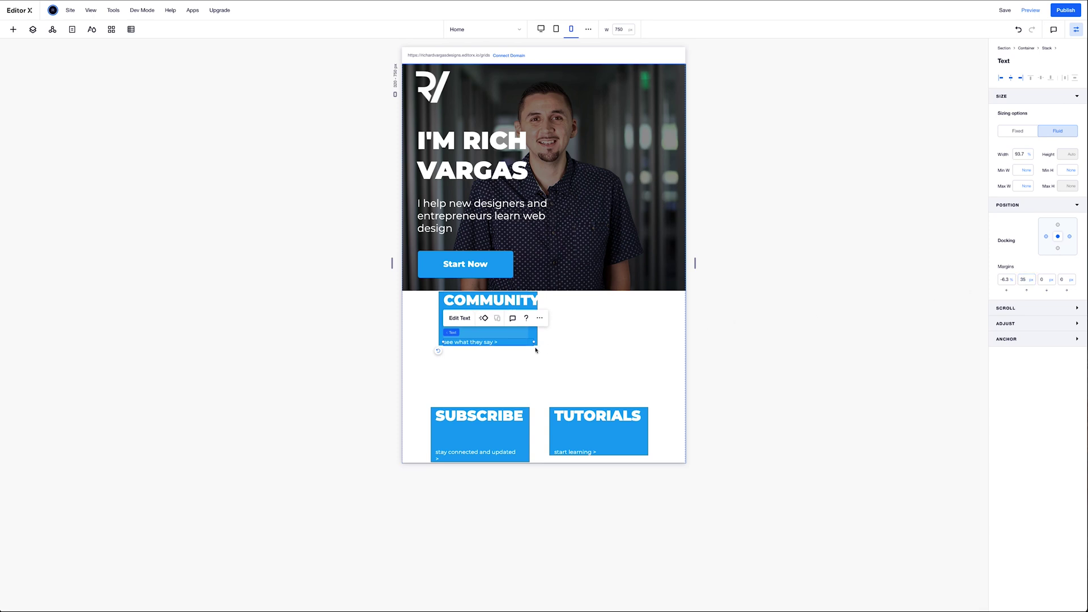
pyautogui.click(537, 335)
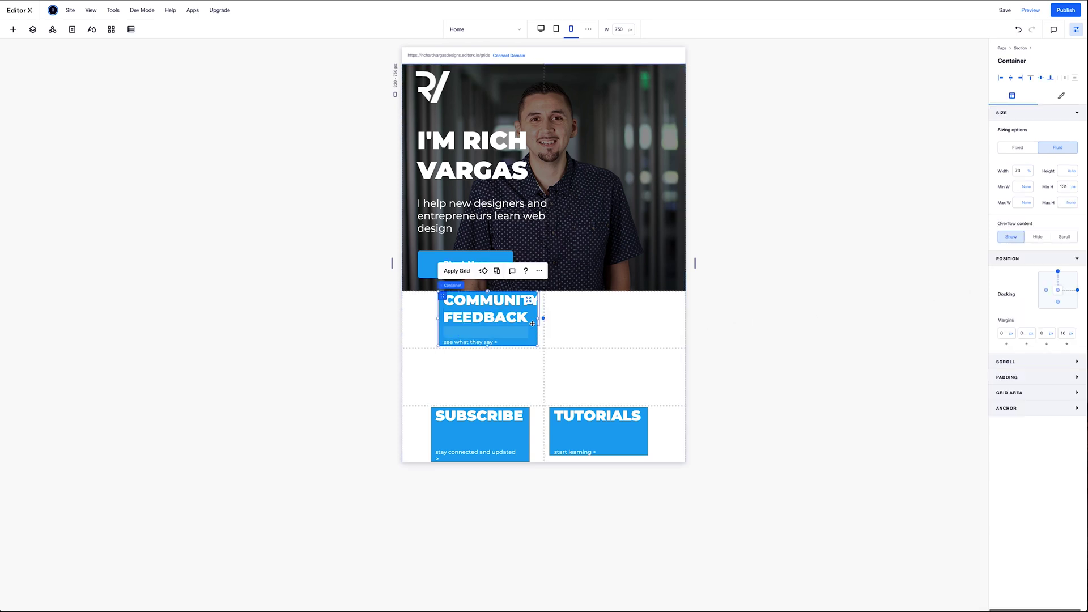
pyautogui.moveTo(539, 334); pyautogui.dragTo(573, 328)
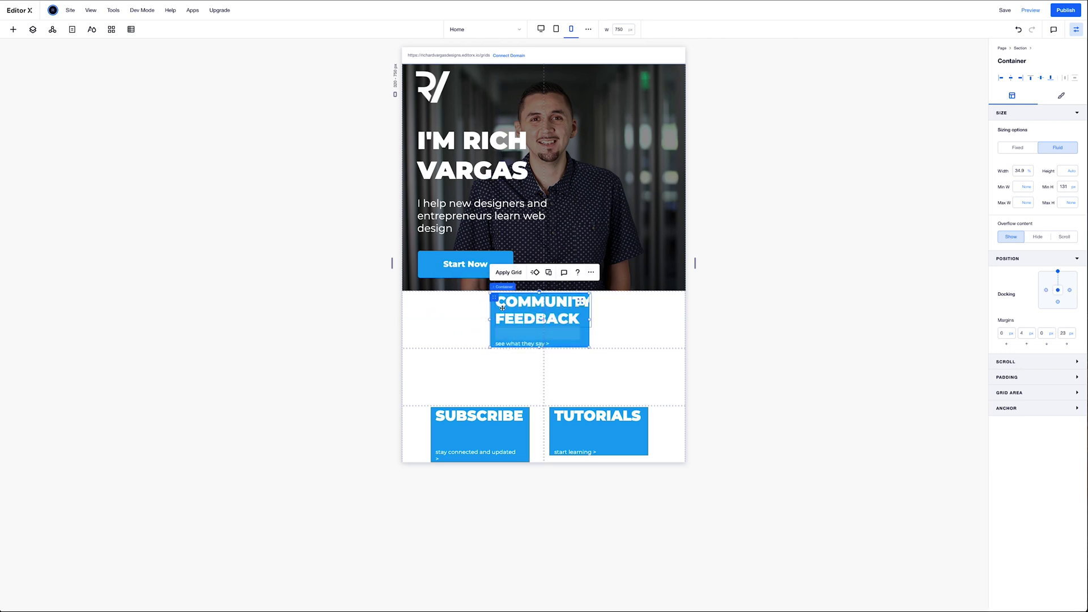
pyautogui.click(584, 305)
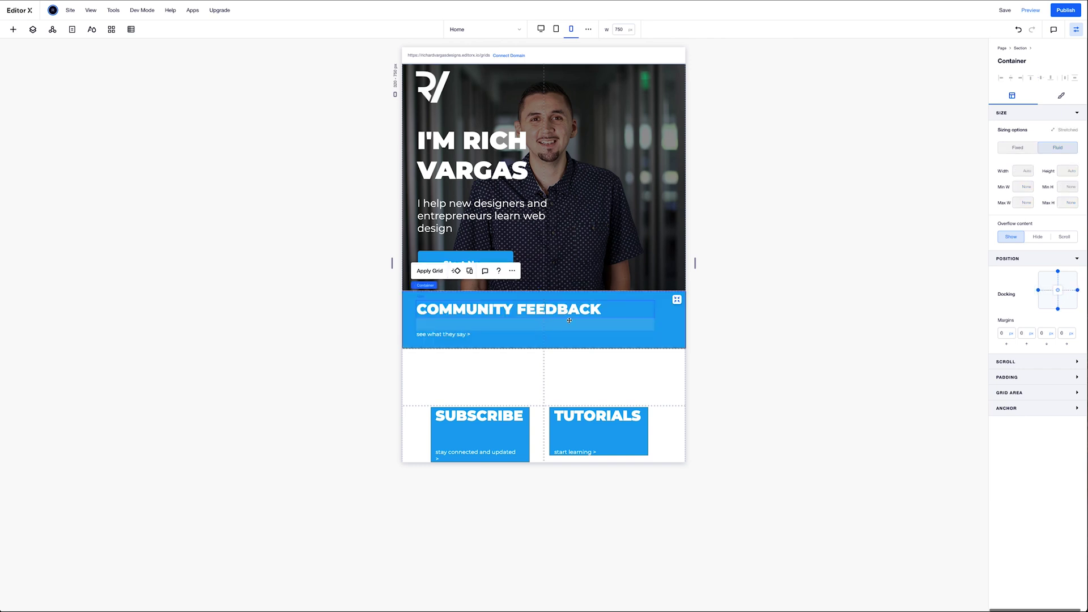
# Step: Move Tutorials up into the middle row and stretch Tutorials and Subscribe full width
pyautogui.click(529, 435)
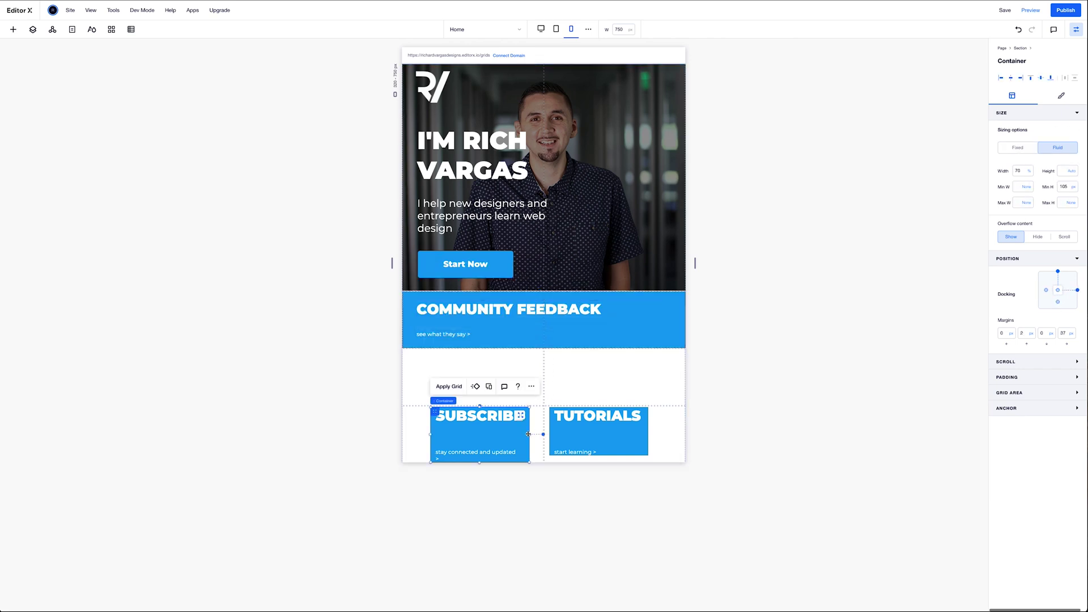
pyautogui.click(646, 433)
pyautogui.moveTo(646, 433); pyautogui.dragTo(587, 363)
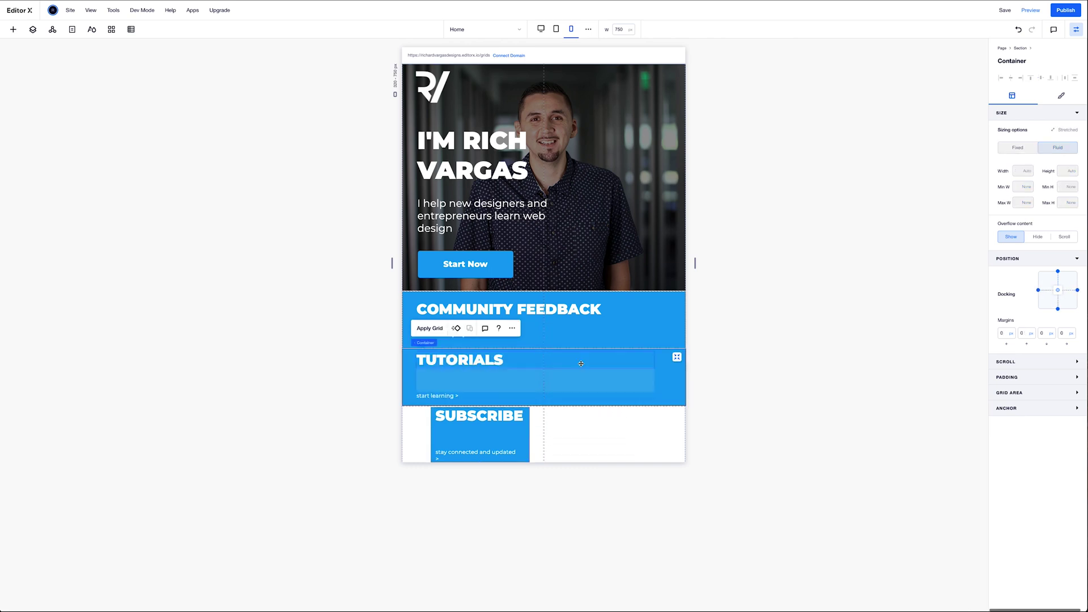
pyautogui.click(534, 435)
pyautogui.moveTo(534, 435); pyautogui.dragTo(574, 434)
pyautogui.click(569, 417)
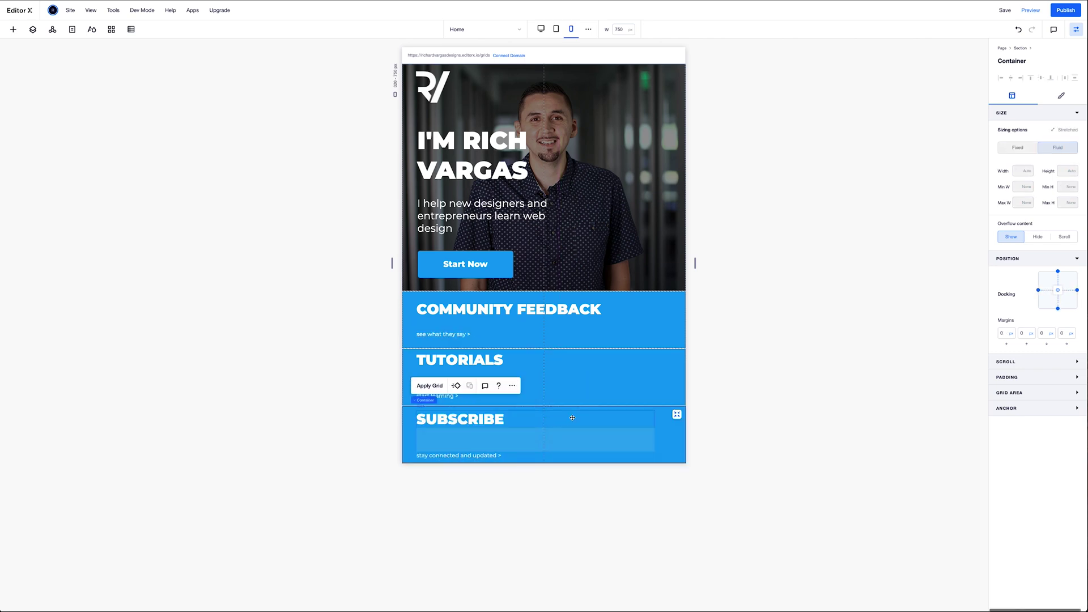
# Step: Set the Subscribe and Tutorials link texts' top margins to 35 px
pyautogui.click(509, 448)
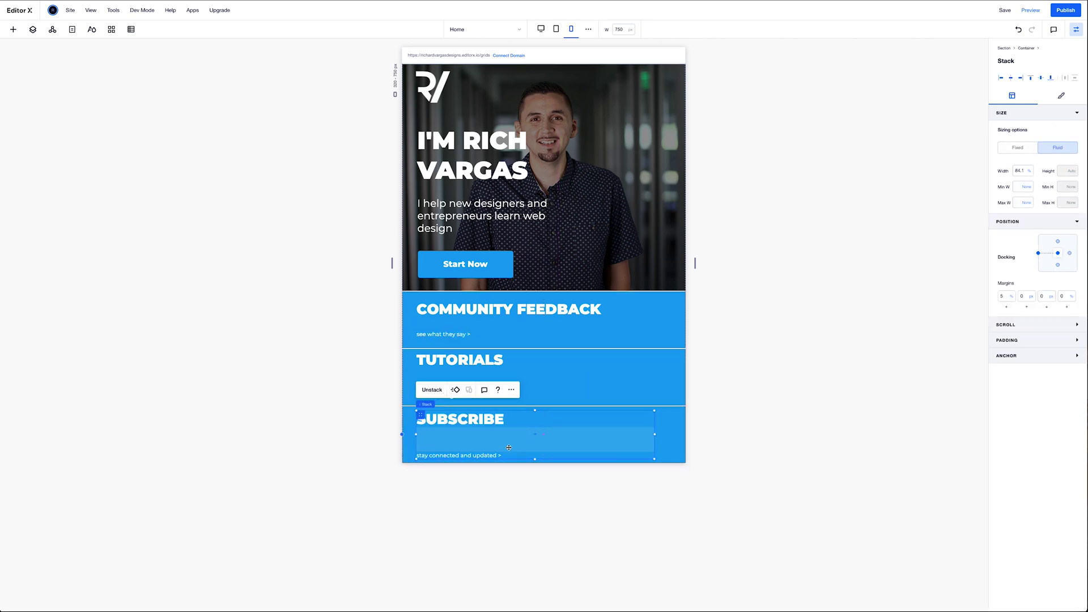
pyautogui.click(471, 455)
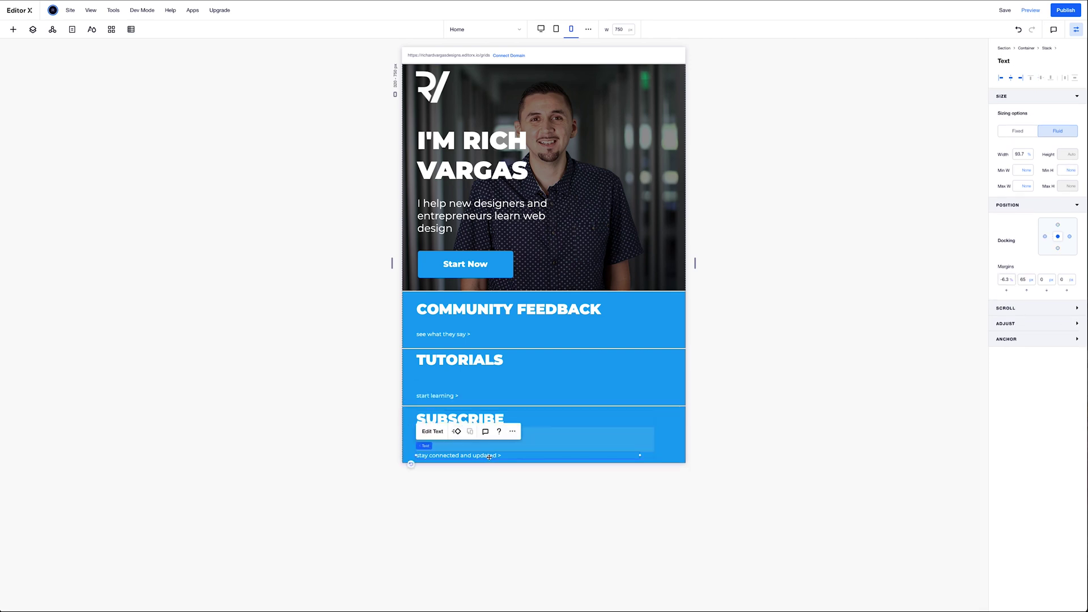
pyautogui.click(1027, 280)
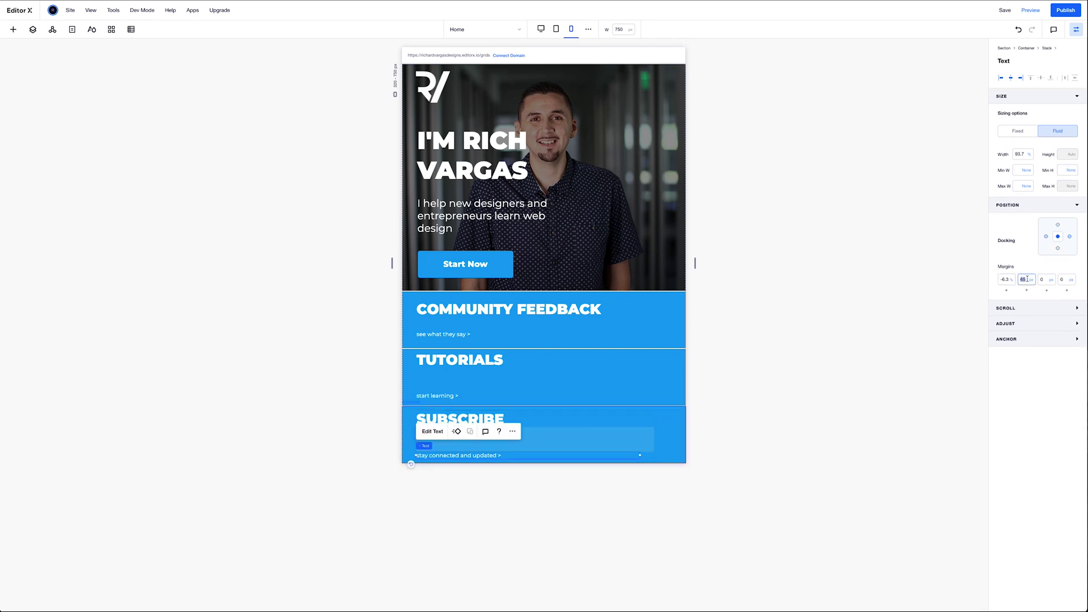
pyautogui.write('3')
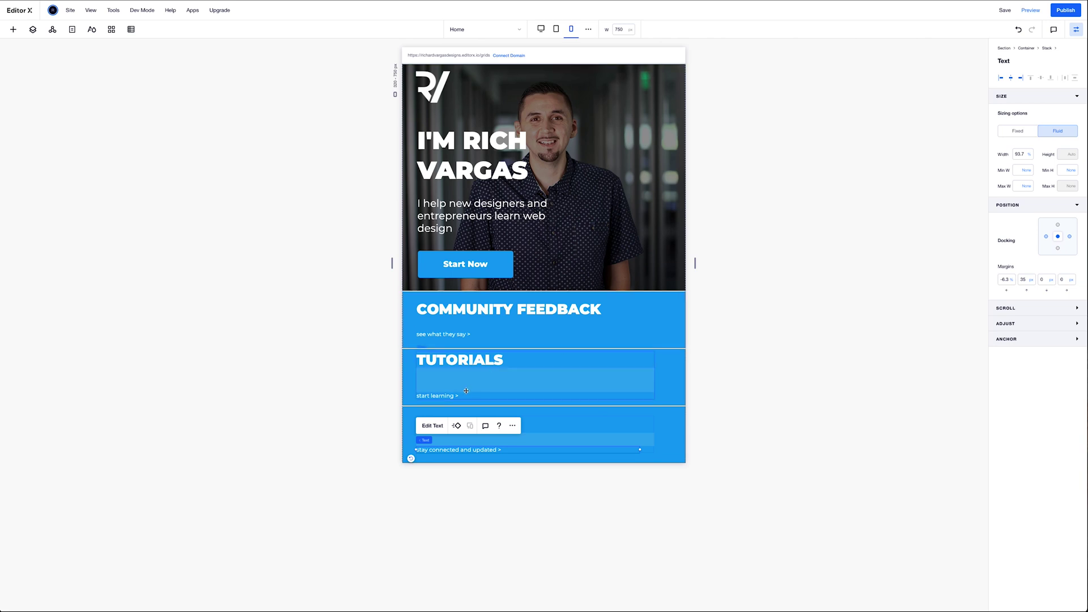
pyautogui.click(465, 397)
pyautogui.click(465, 396)
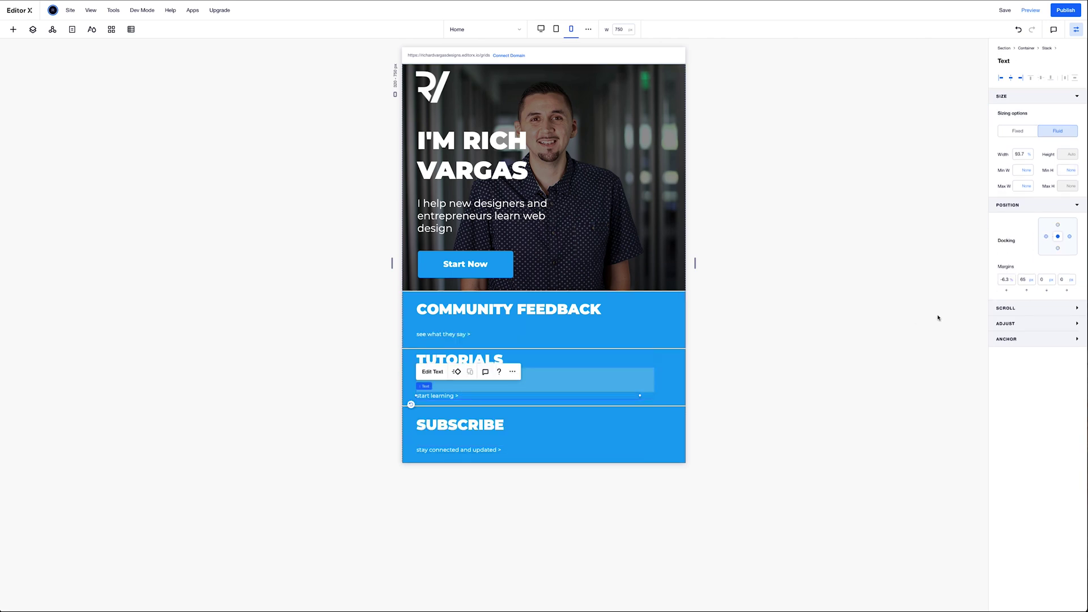
pyautogui.click(1027, 279)
pyautogui.write('35')
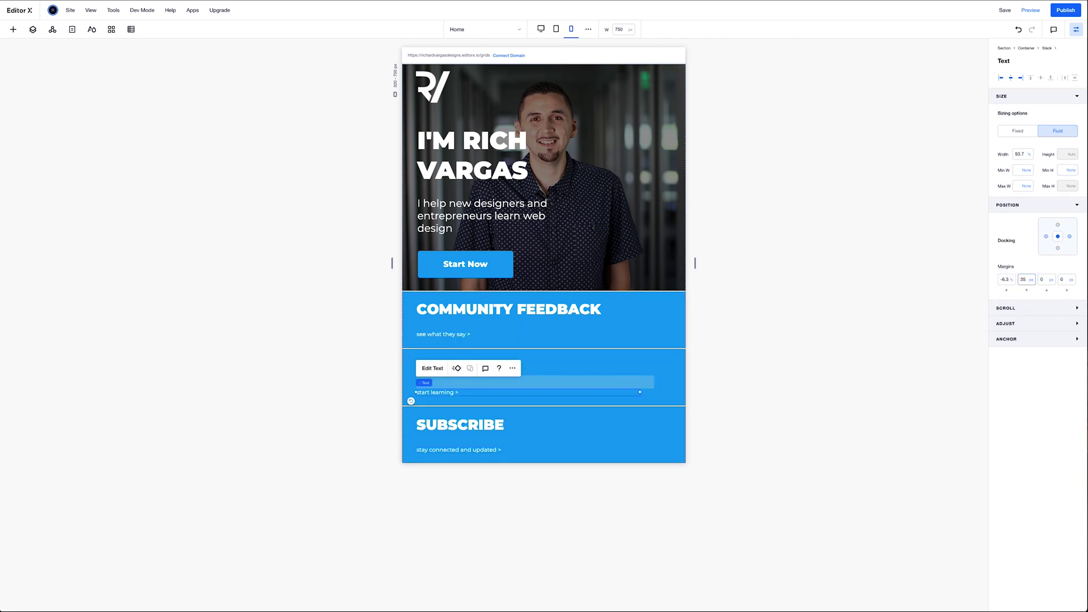
pyautogui.click(783, 340)
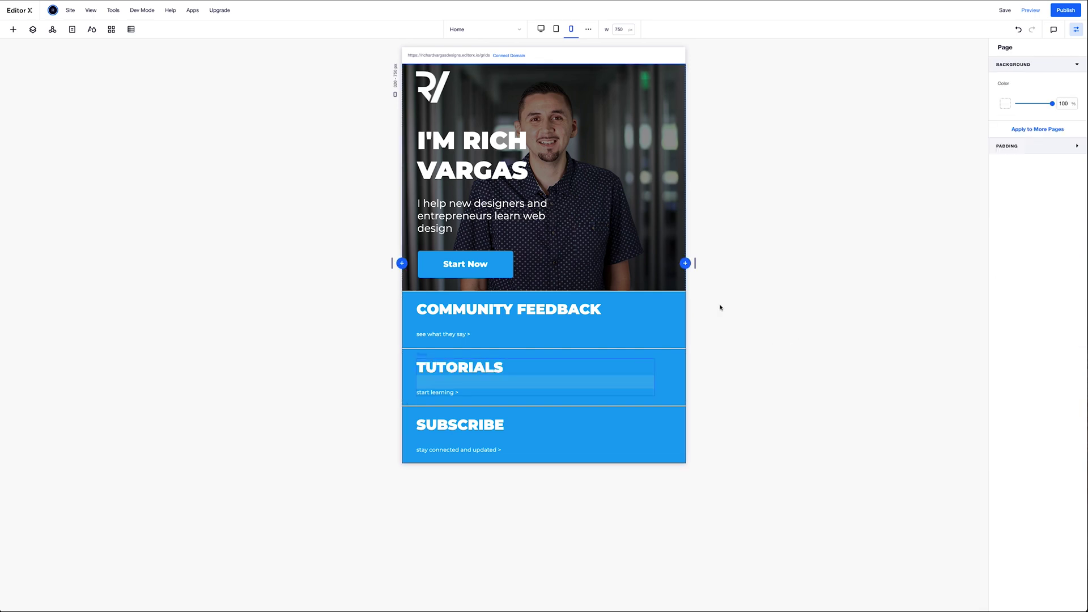
# Step: Save the site, then widen the mobile breakpoint canvas to about 750 px to check the stacked layout
pyautogui.click(1004, 10)
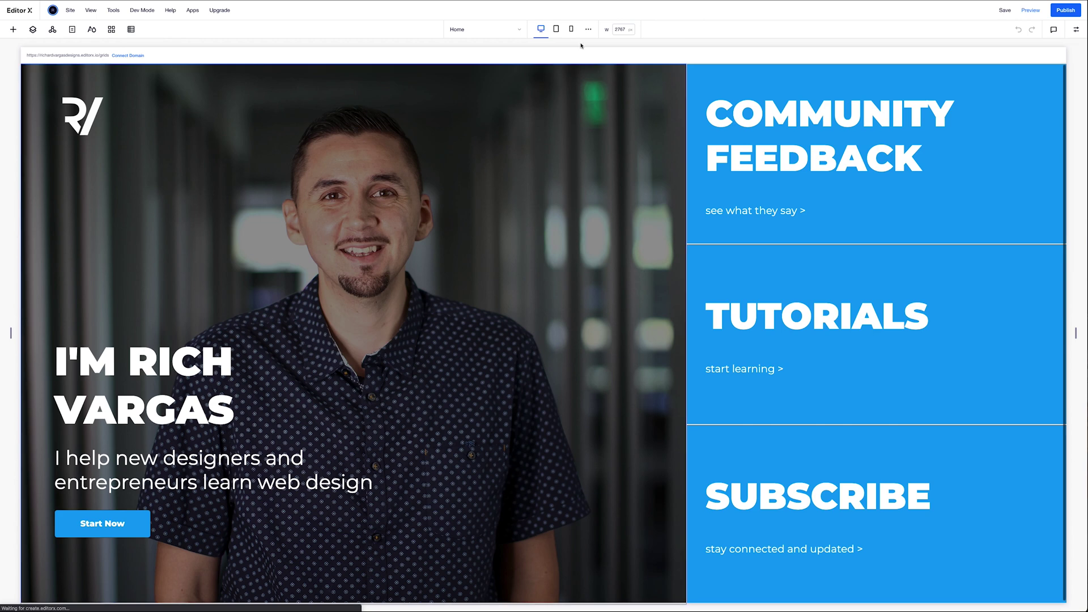
pyautogui.click(571, 29)
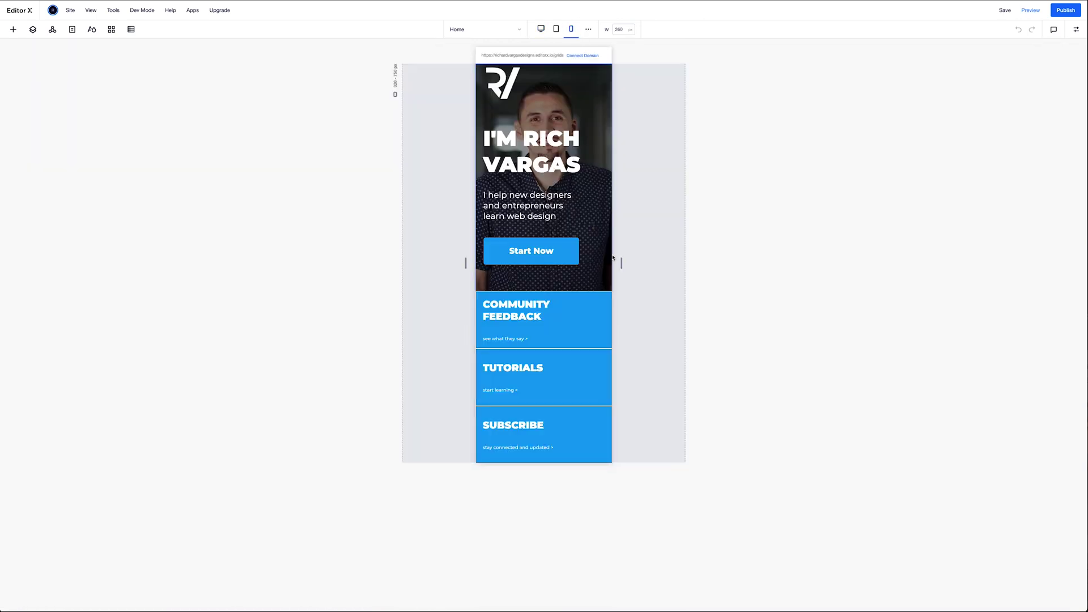
pyautogui.moveTo(621, 262); pyautogui.dragTo(698, 263)
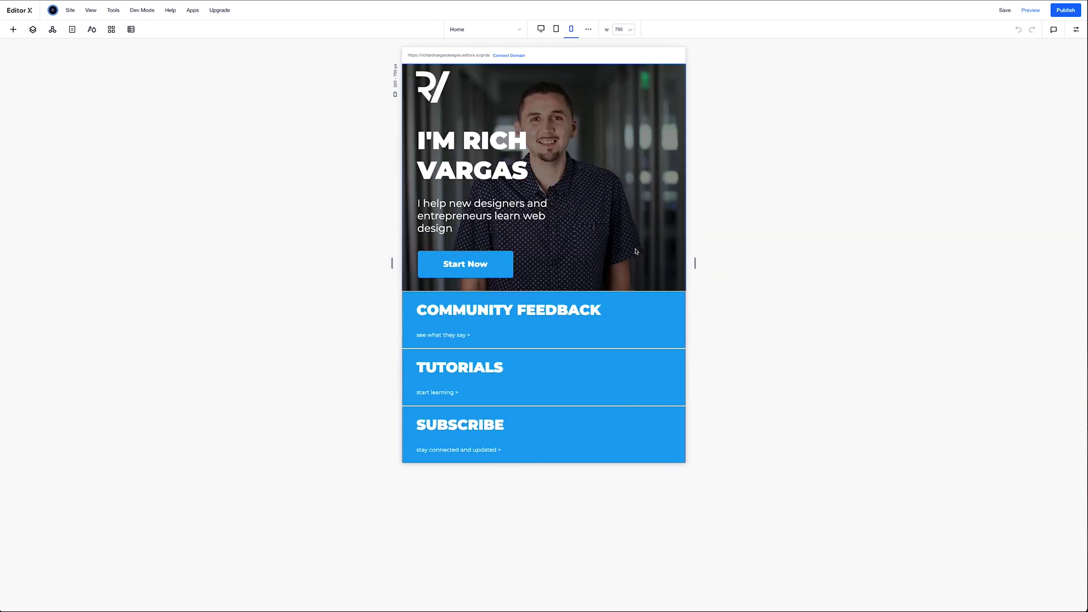
# Step: Make the headline, text and button stack 90% wide, bottom-docked with a 5% margin, and check it at 320 px
pyautogui.click(548, 189)
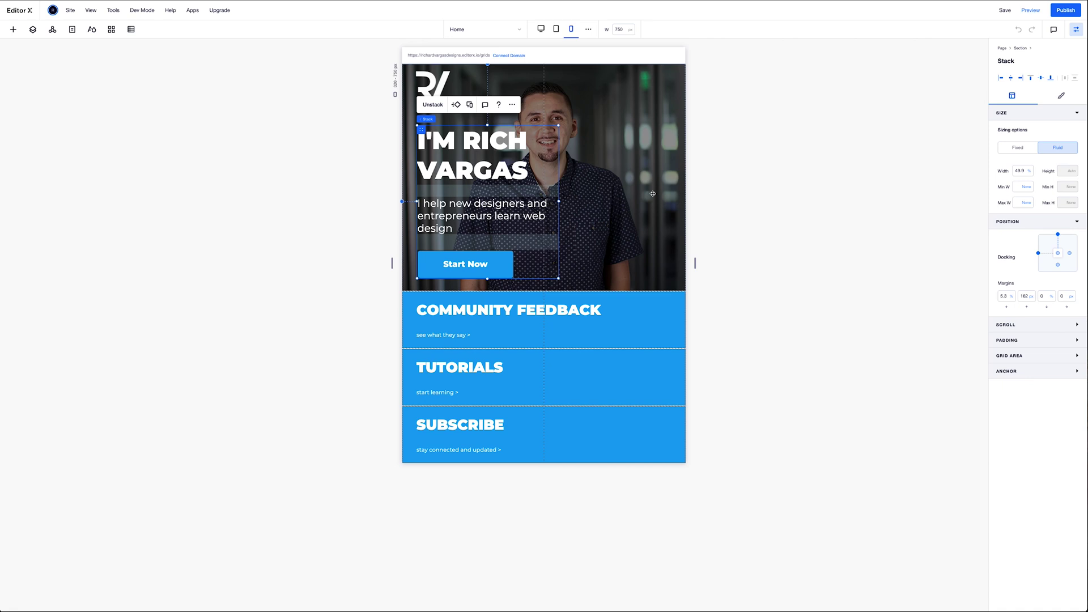
pyautogui.click(1020, 170)
pyautogui.press('Return')
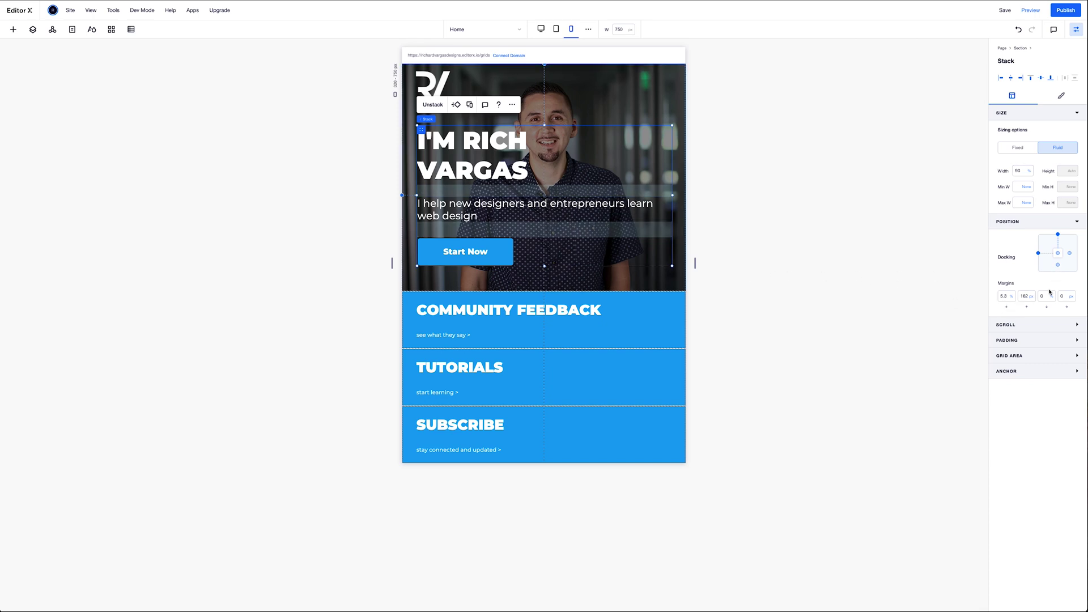
pyautogui.click(1057, 272)
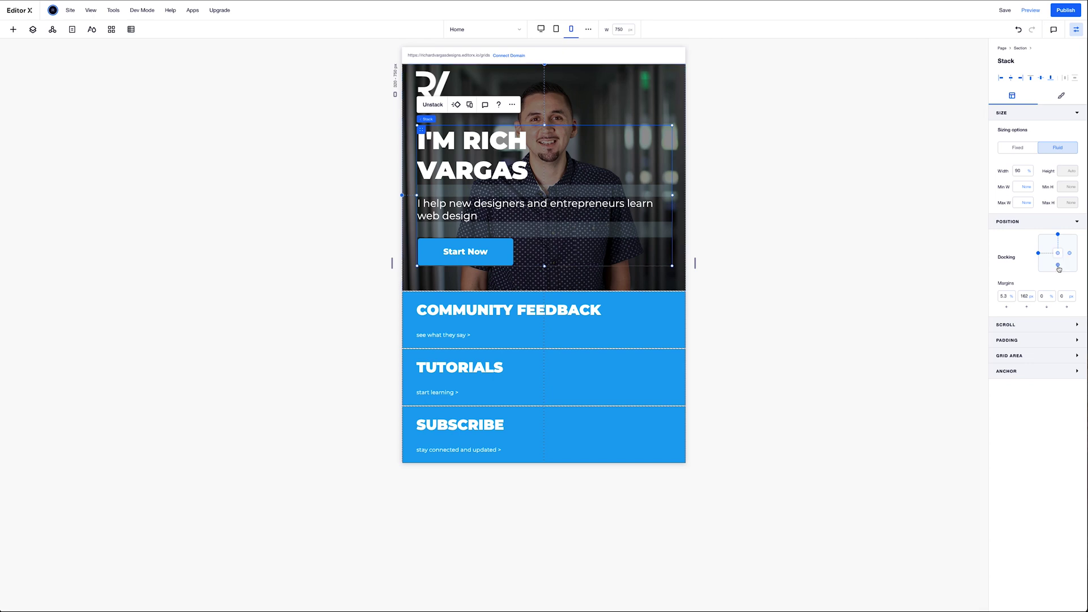
pyautogui.click(1042, 296)
pyautogui.press('Return')
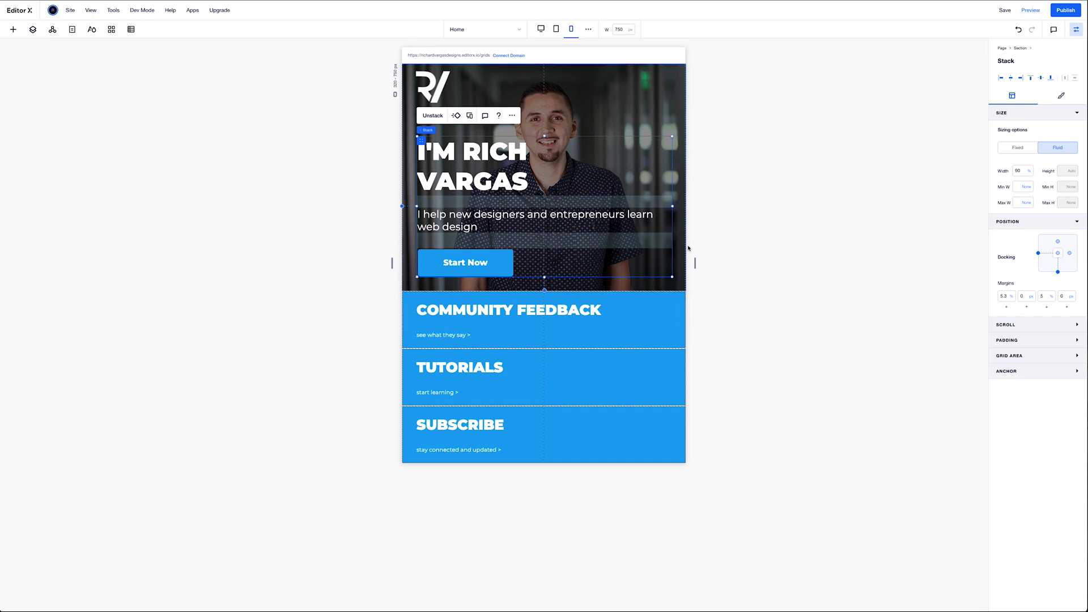
pyautogui.moveTo(696, 264); pyautogui.dragTo(608, 258)
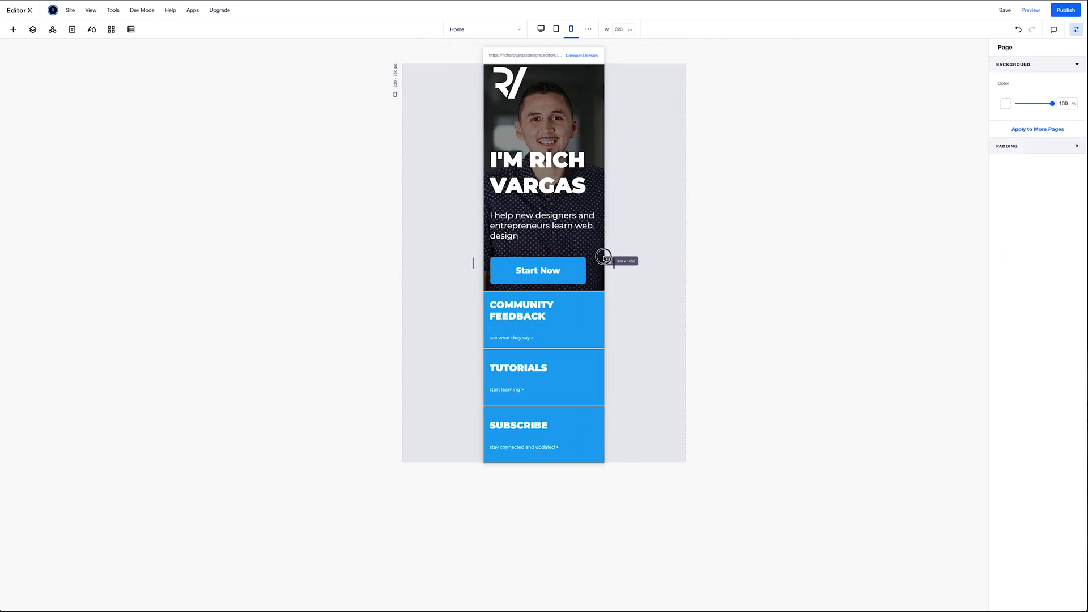
# Step: Widen the mobile canvas and give the subtitle a top margin of 22
pyautogui.moveTo(603, 257); pyautogui.dragTo(677, 260)
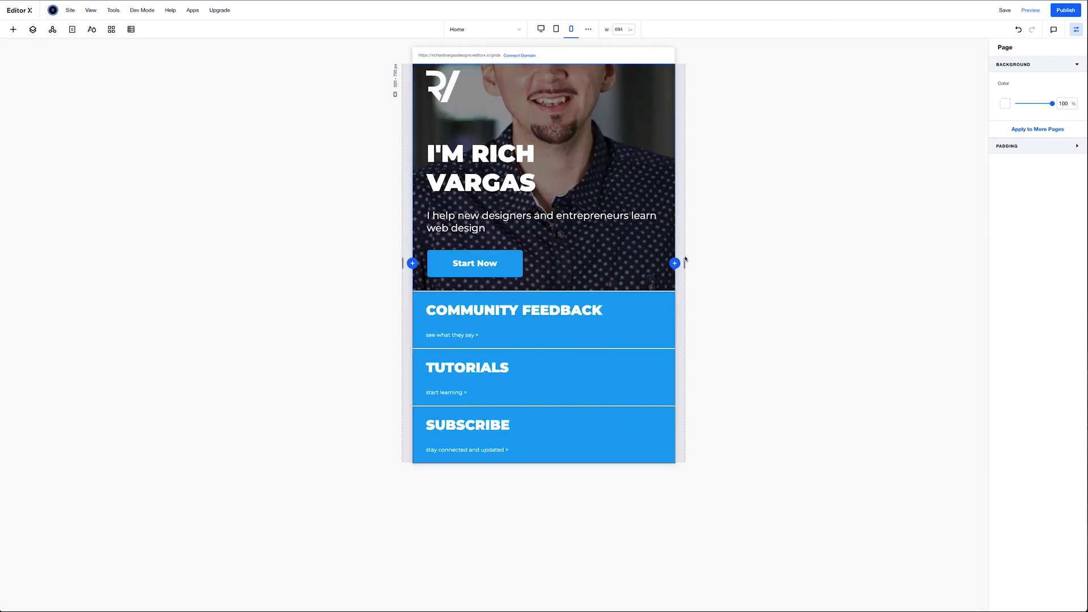
pyautogui.click(533, 210)
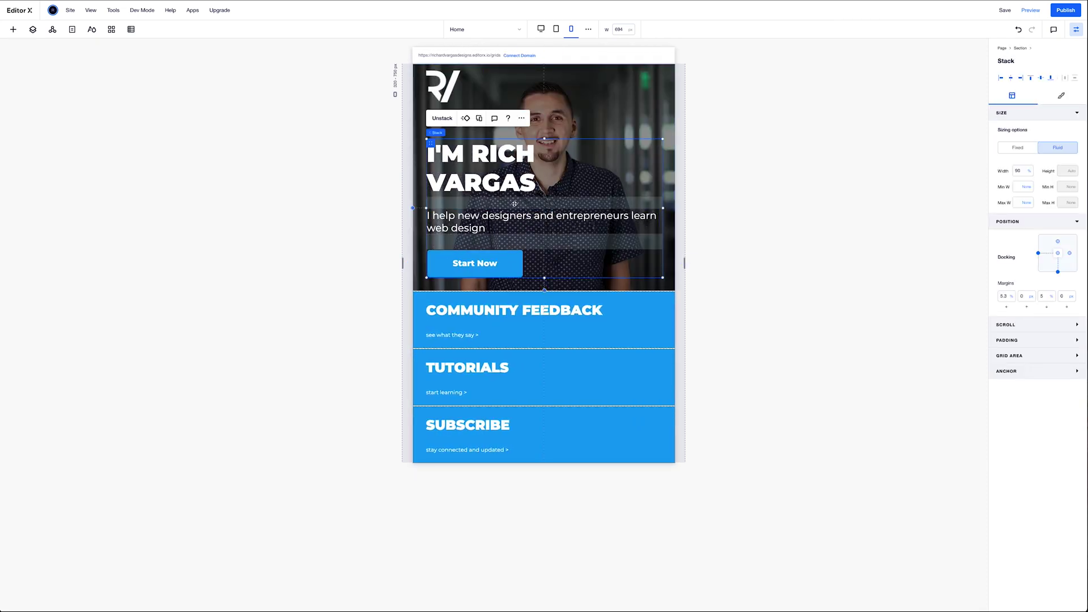
pyautogui.click(491, 217)
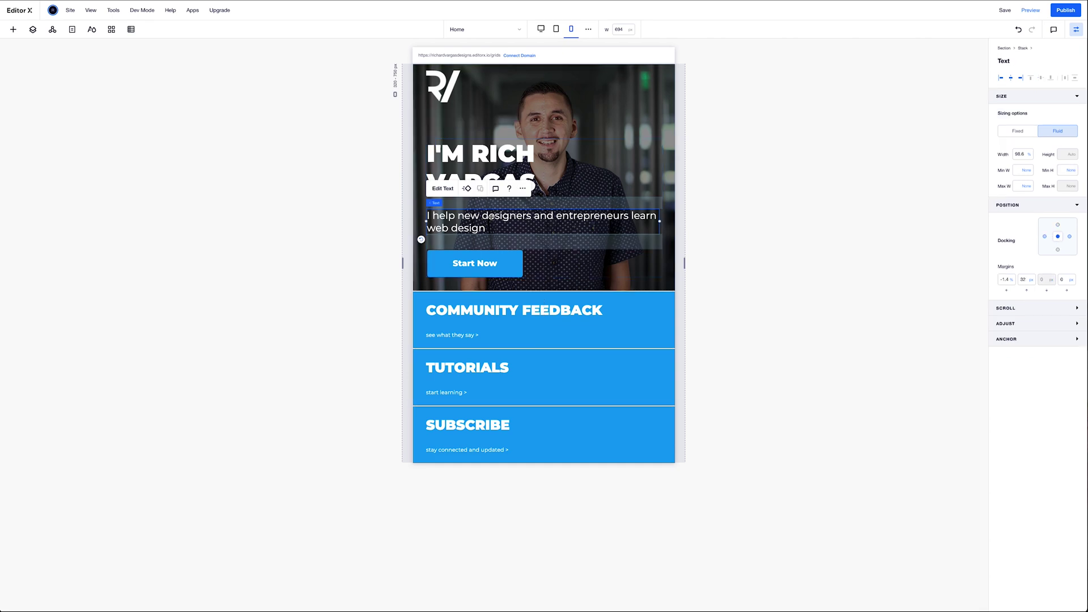
pyautogui.click(1025, 280)
pyautogui.write('22')
pyautogui.press('Return')
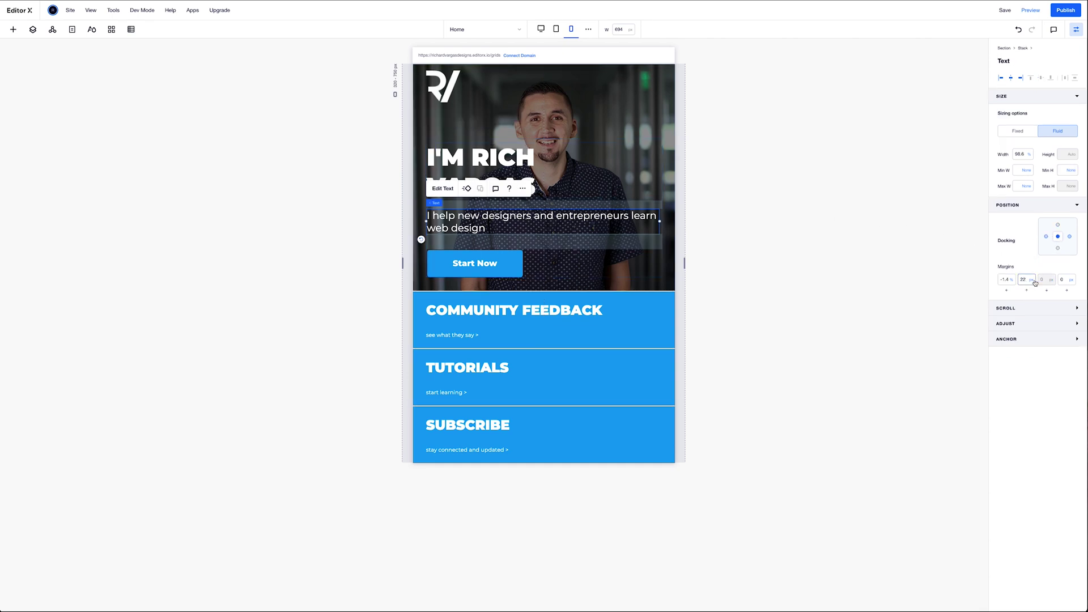
# Step: Give the Start Now button a top margin of 22 and widen the canvas to 750 px
pyautogui.click(487, 259)
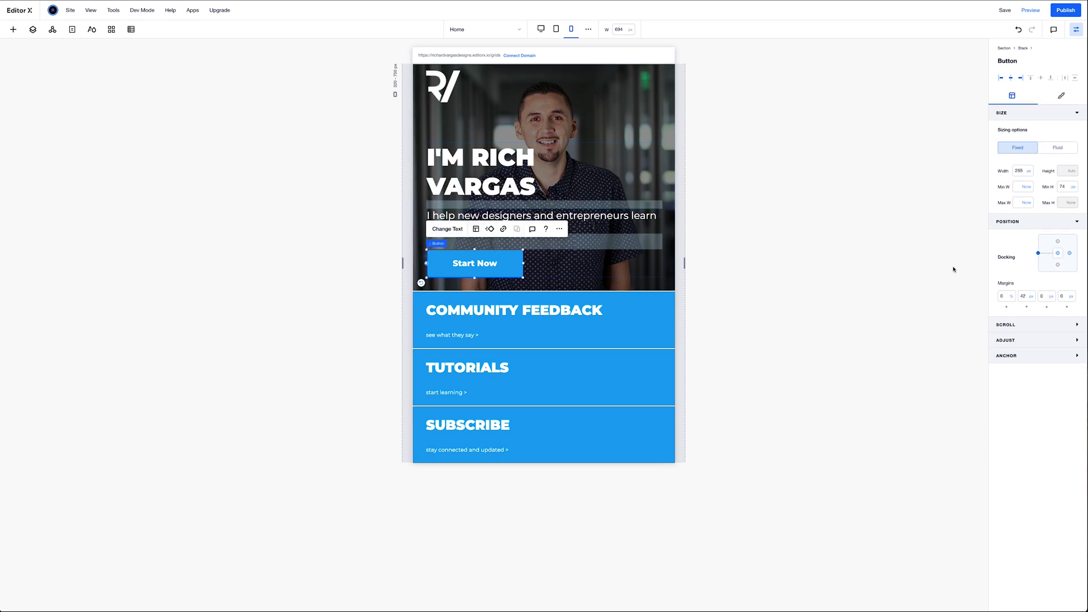
pyautogui.click(1024, 296)
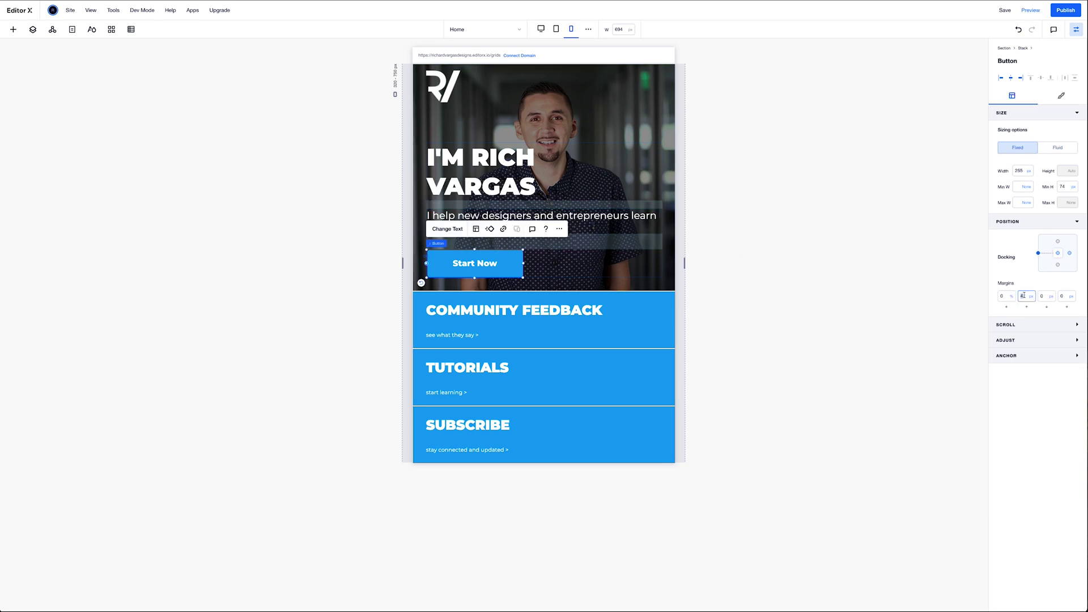
pyautogui.write('22')
pyautogui.press('Return')
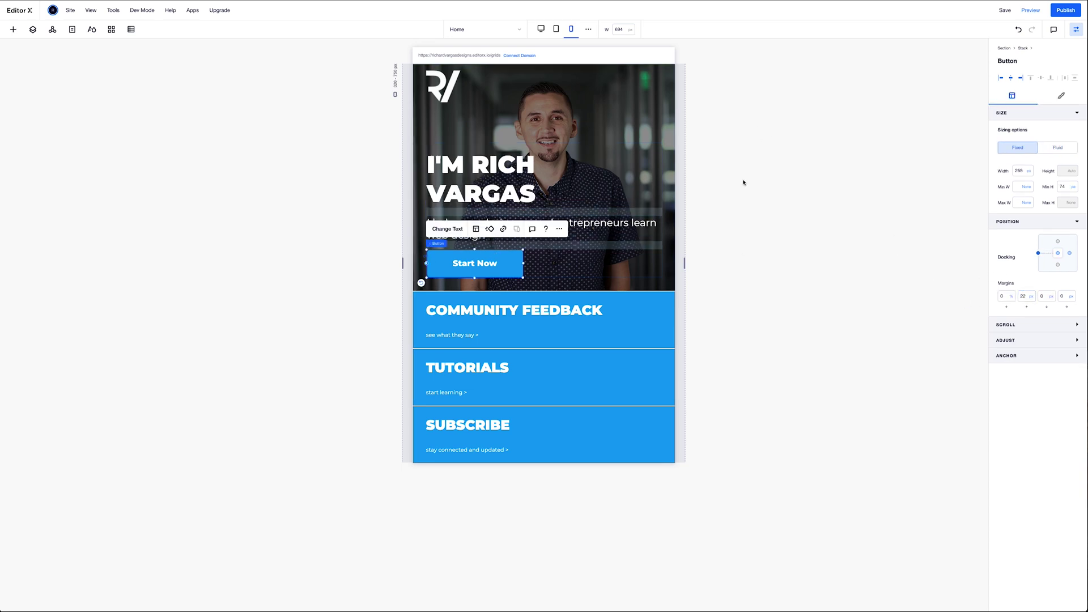
pyautogui.moveTo(684, 263); pyautogui.dragTo(694, 263)
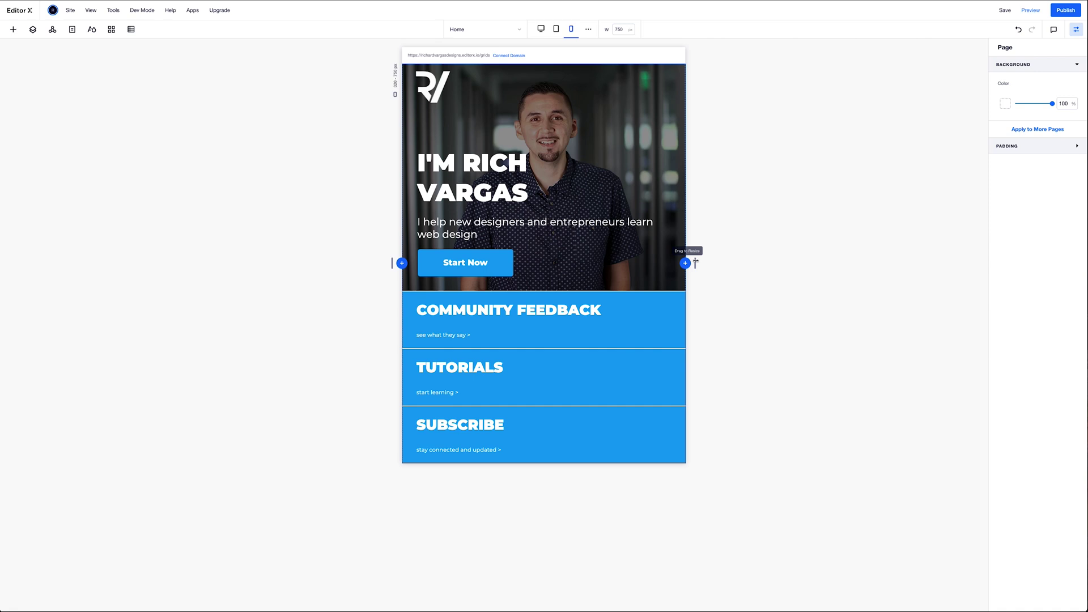
# Step: Shrink the RV logo to 80 px wide on the mobile layout
pyautogui.moveTo(695, 263)
pyautogui.mouseDown()
pyautogui.moveTo(612, 263)
pyautogui.moveTo(695, 267)
pyautogui.mouseUp()
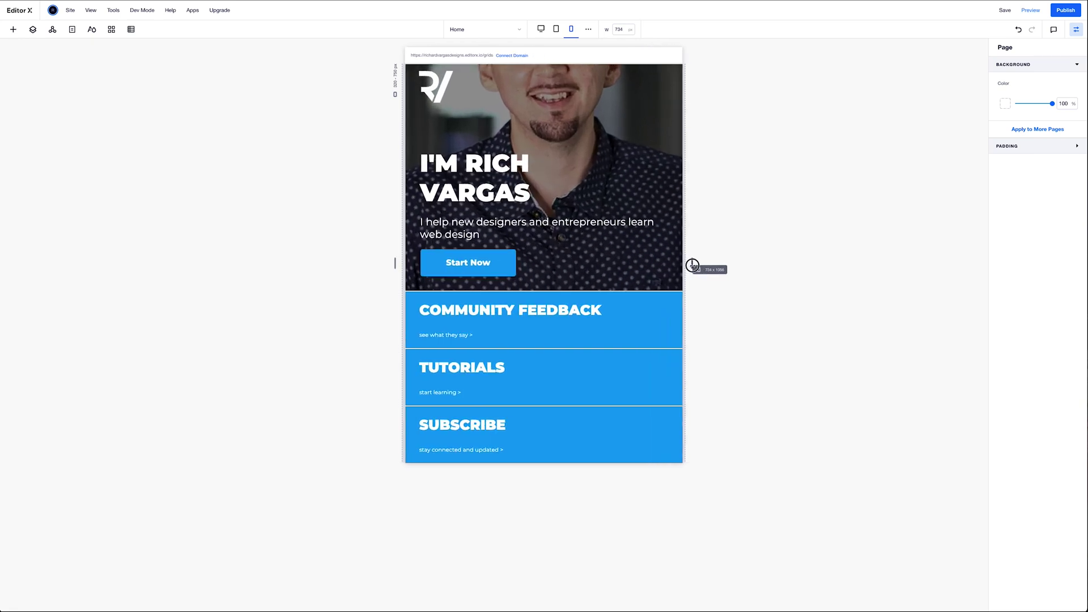
pyautogui.click(447, 97)
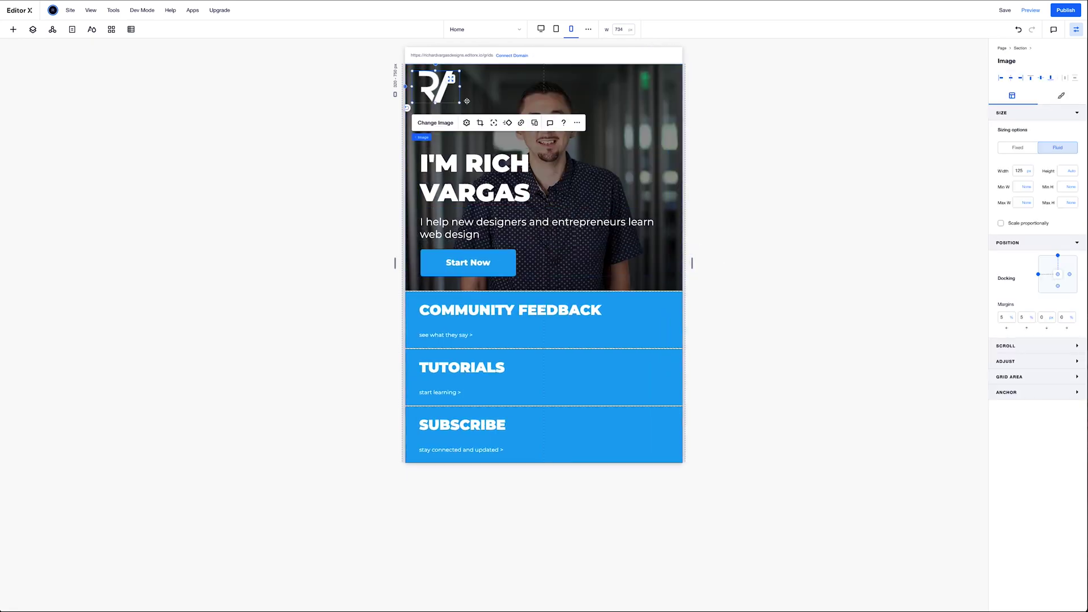
pyautogui.click(1019, 170)
pyautogui.press('Return')
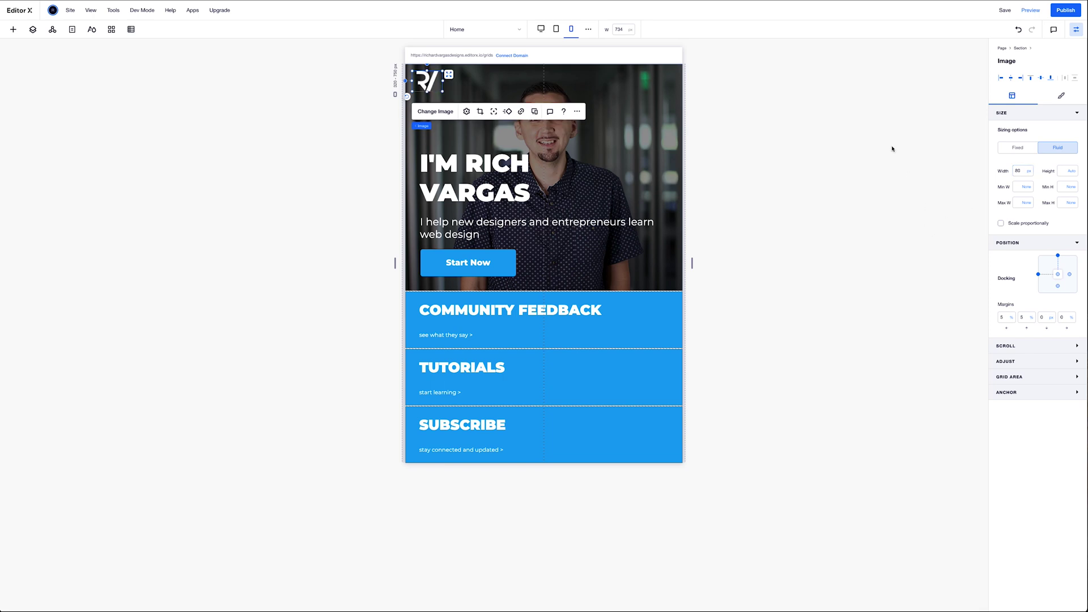
pyautogui.click(876, 181)
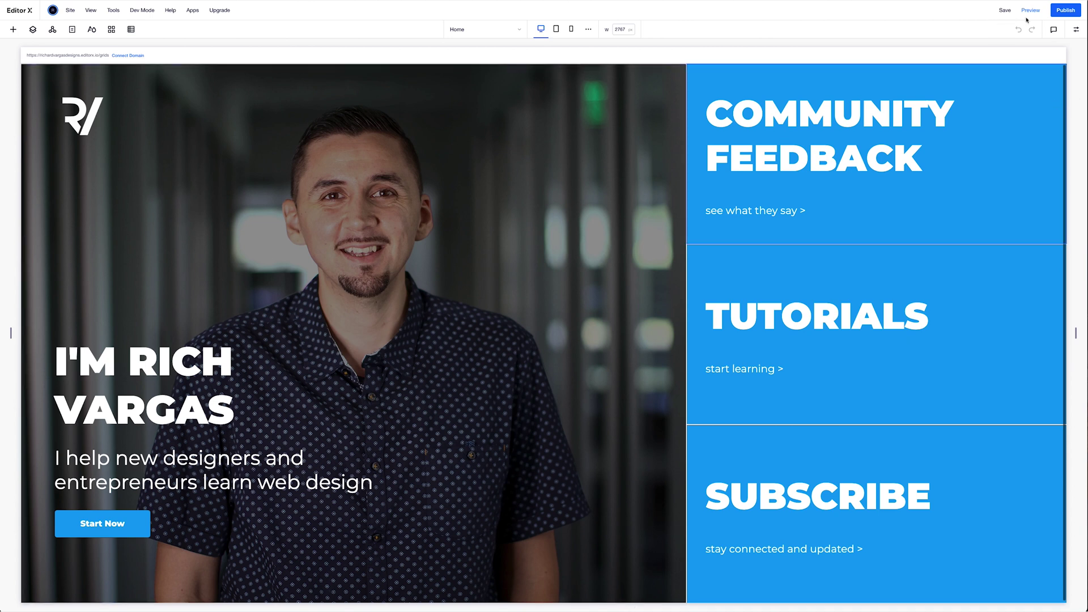
pyautogui.click(1030, 10)
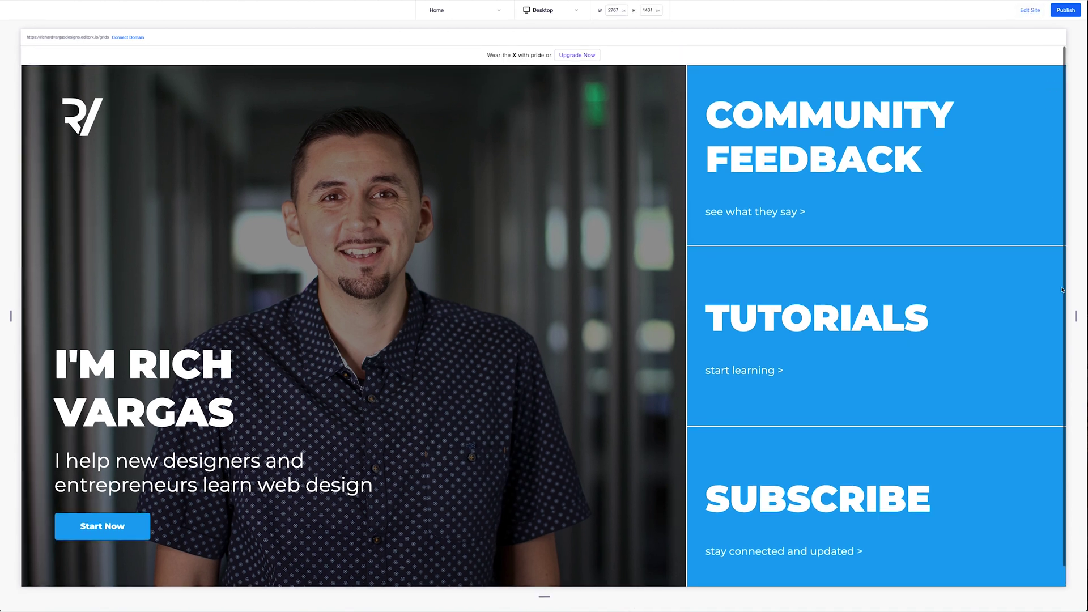
pyautogui.moveTo(1075, 316); pyautogui.dragTo(760, 329)
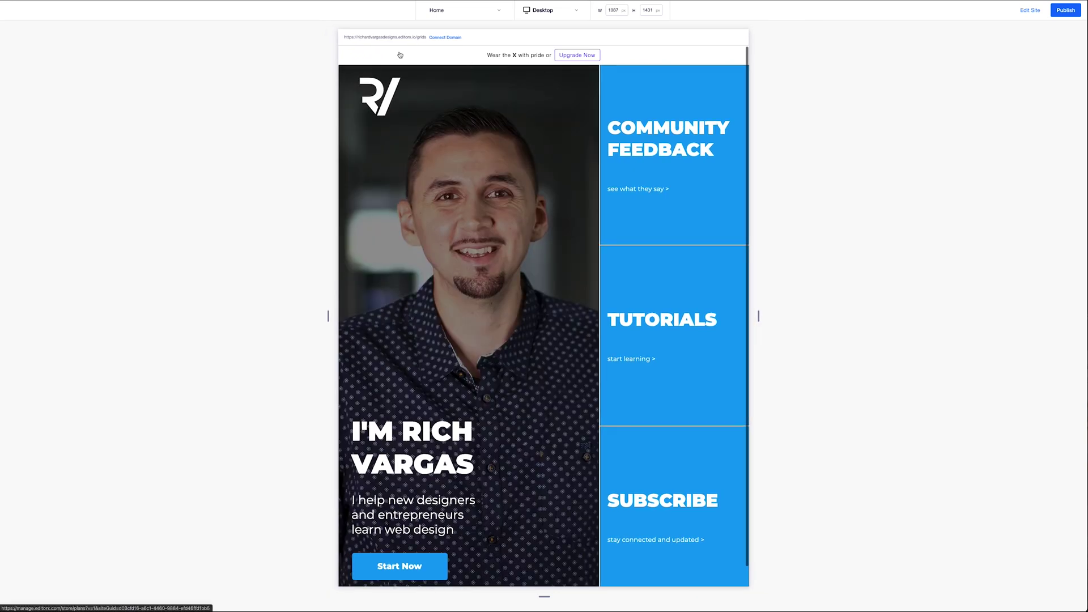
pyautogui.scroll(-1, 433, 251)
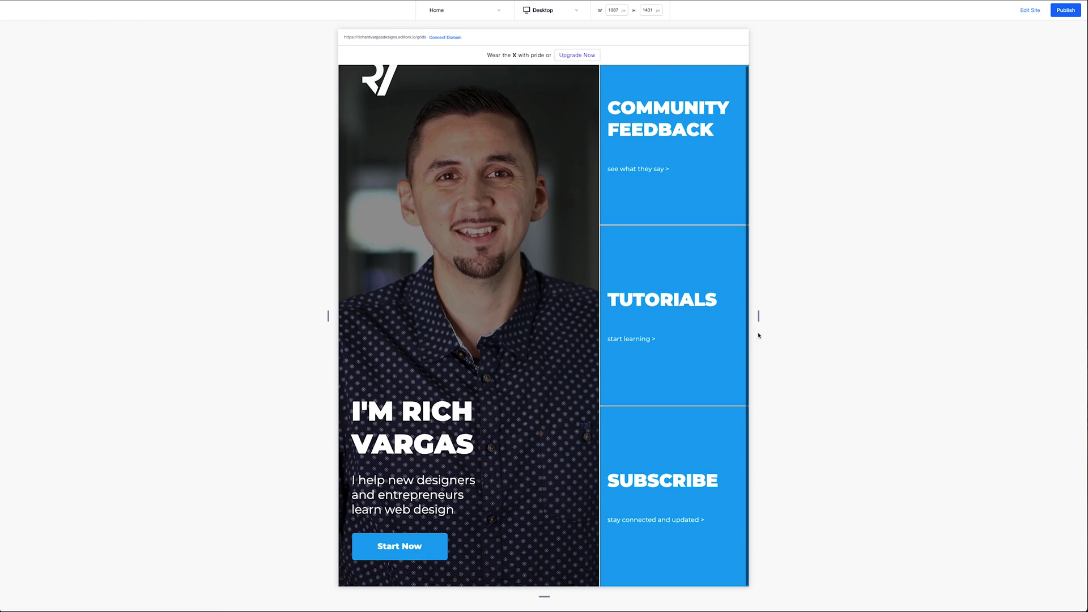
pyautogui.moveTo(760, 317); pyautogui.dragTo(678, 321)
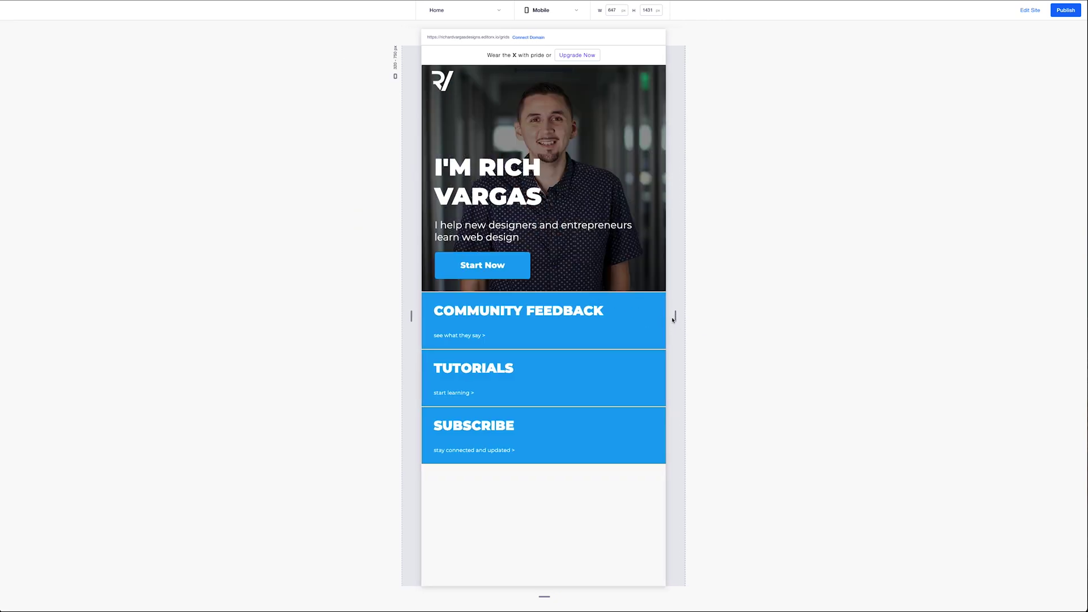
pyautogui.moveTo(674, 319); pyautogui.dragTo(1030, 324)
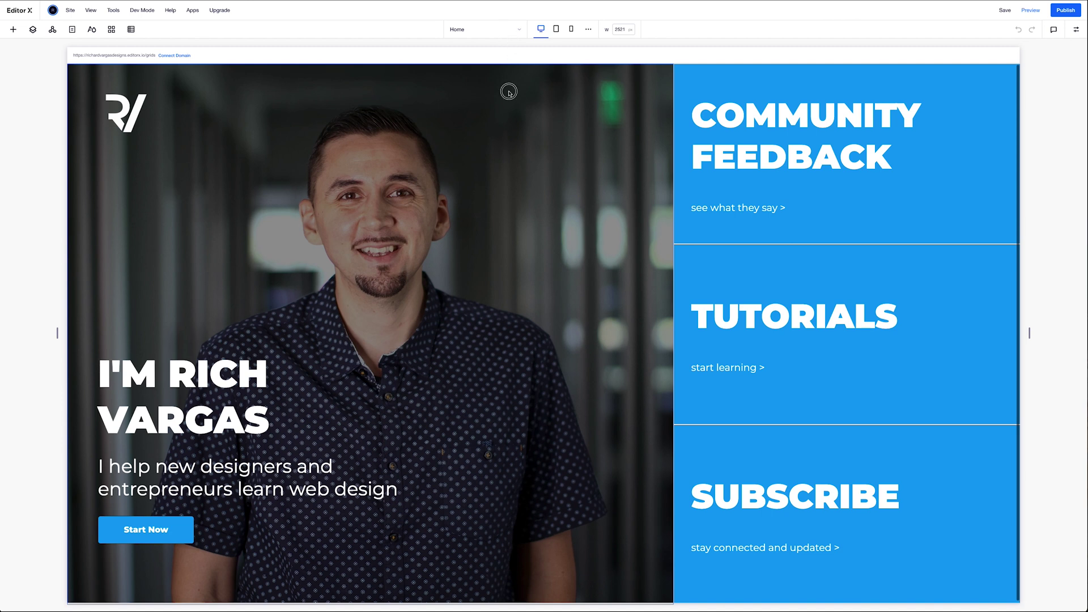
# Step: In the hero section's grid, raise all three rows' minimum height from 200 px to 350 px
pyautogui.click(508, 92)
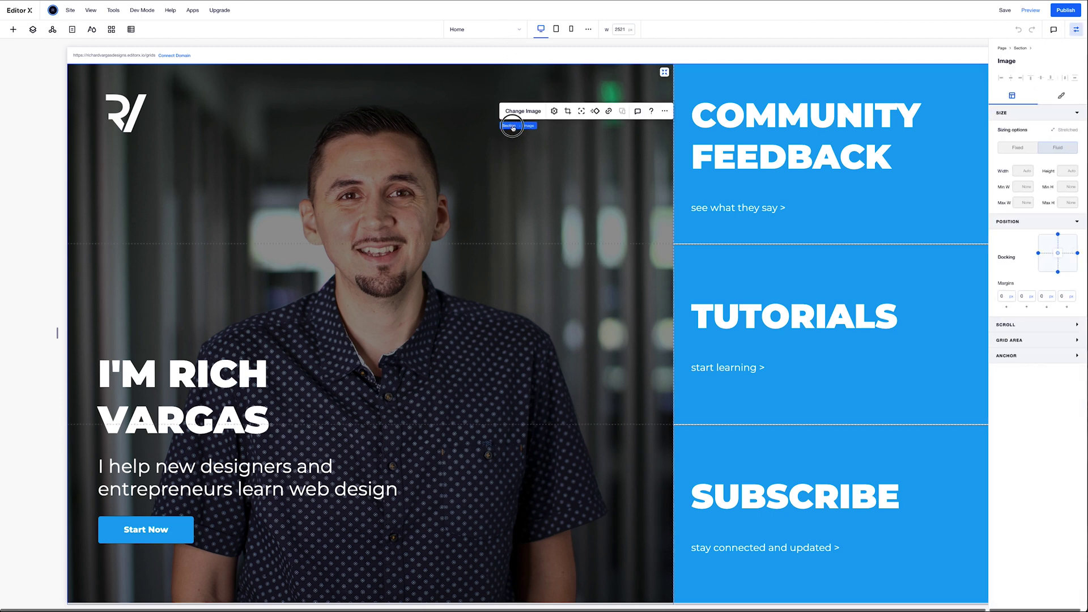
pyautogui.click(509, 126)
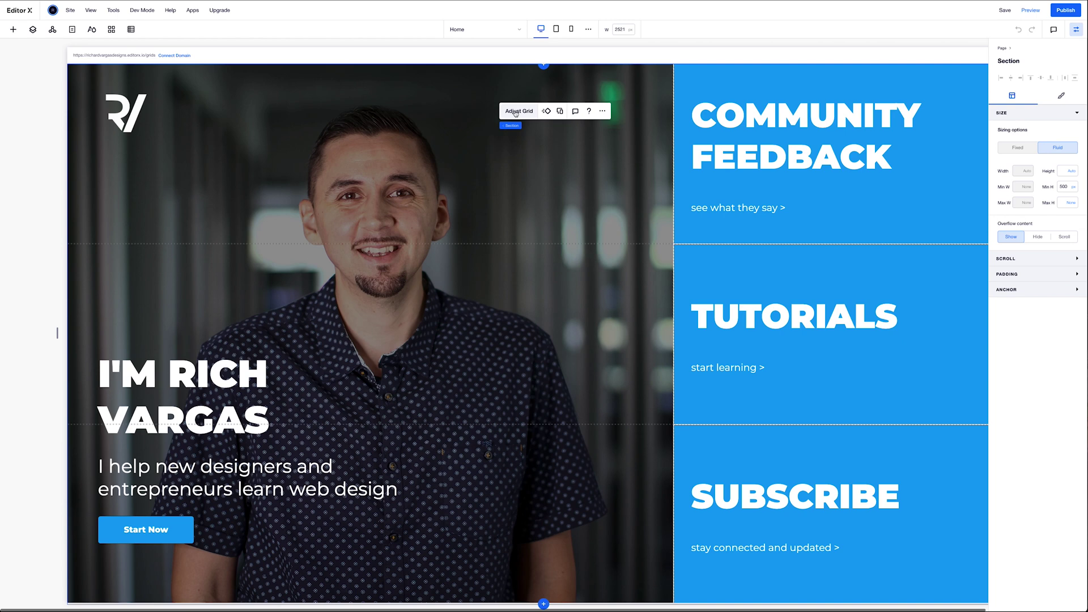
pyautogui.click(516, 112)
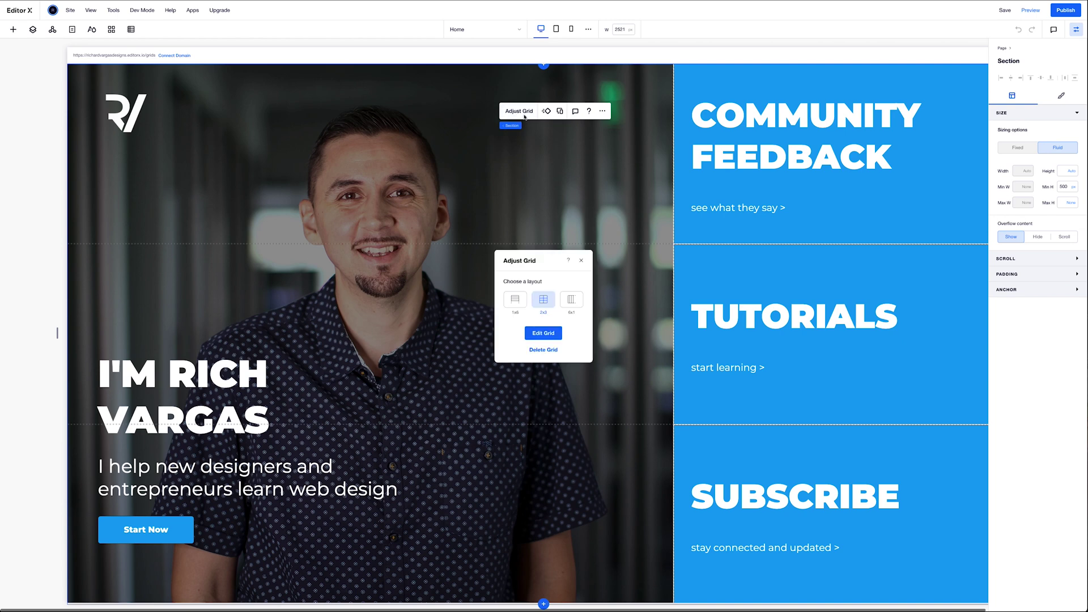
pyautogui.click(535, 332)
pyautogui.click(59, 136)
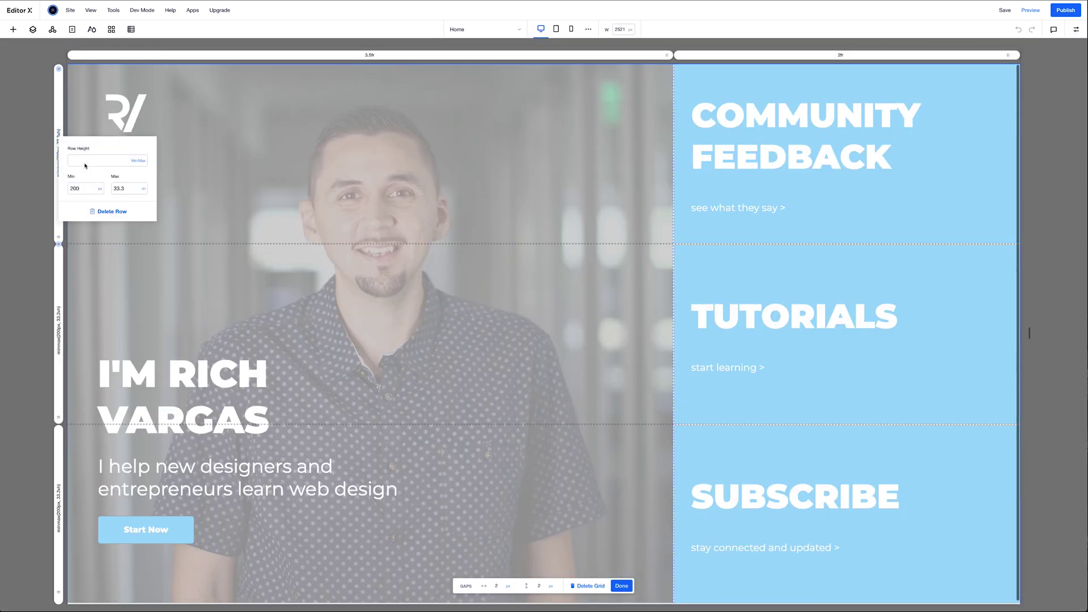
pyautogui.click(80, 191)
pyautogui.click(51, 318)
pyautogui.click(59, 327)
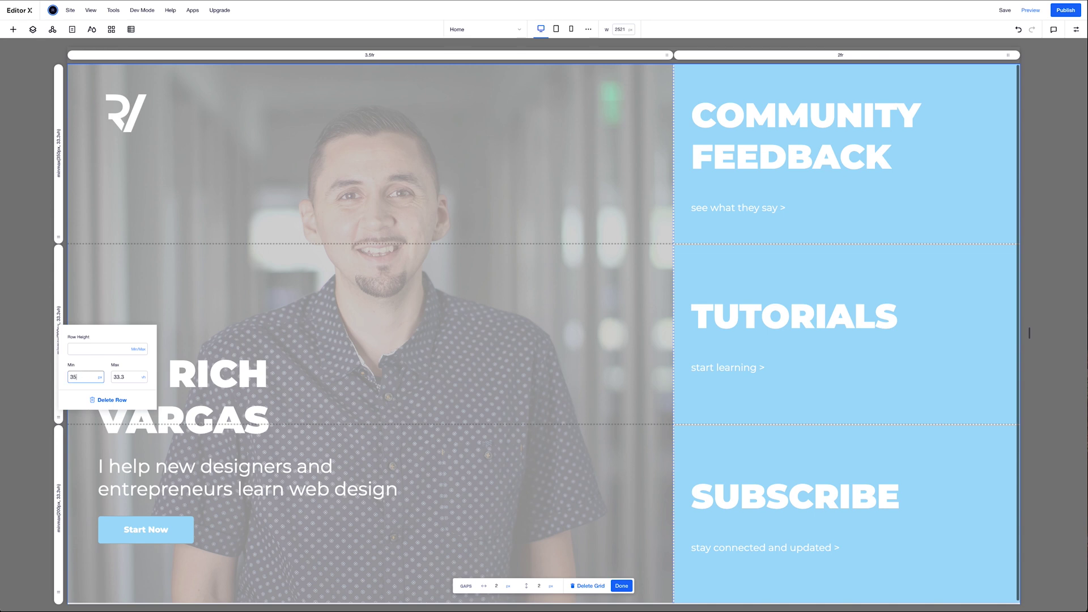
pyautogui.click(60, 501)
pyautogui.click(62, 495)
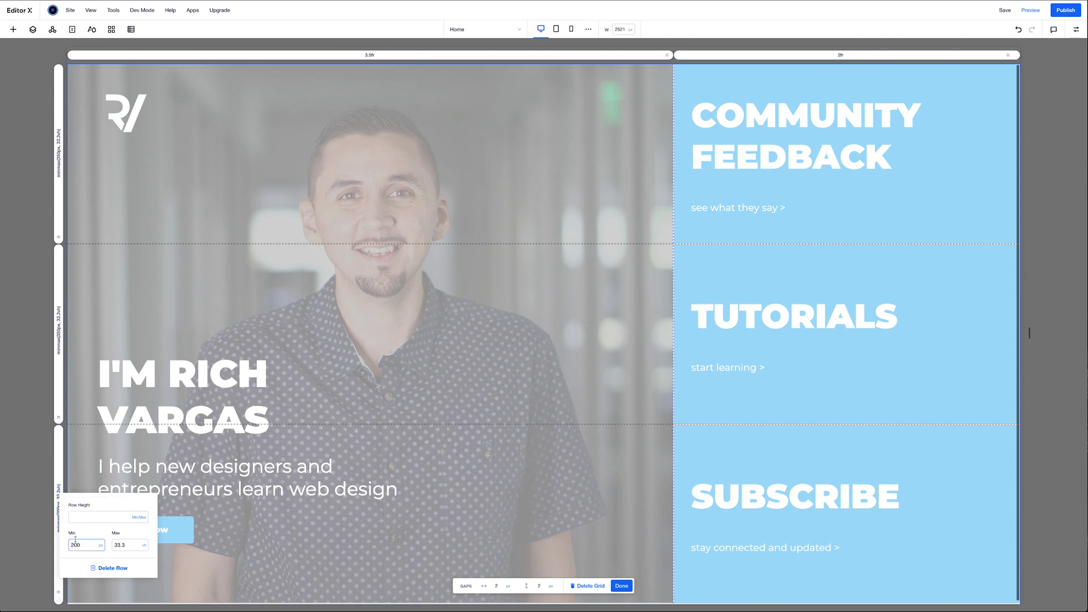
pyautogui.click(620, 586)
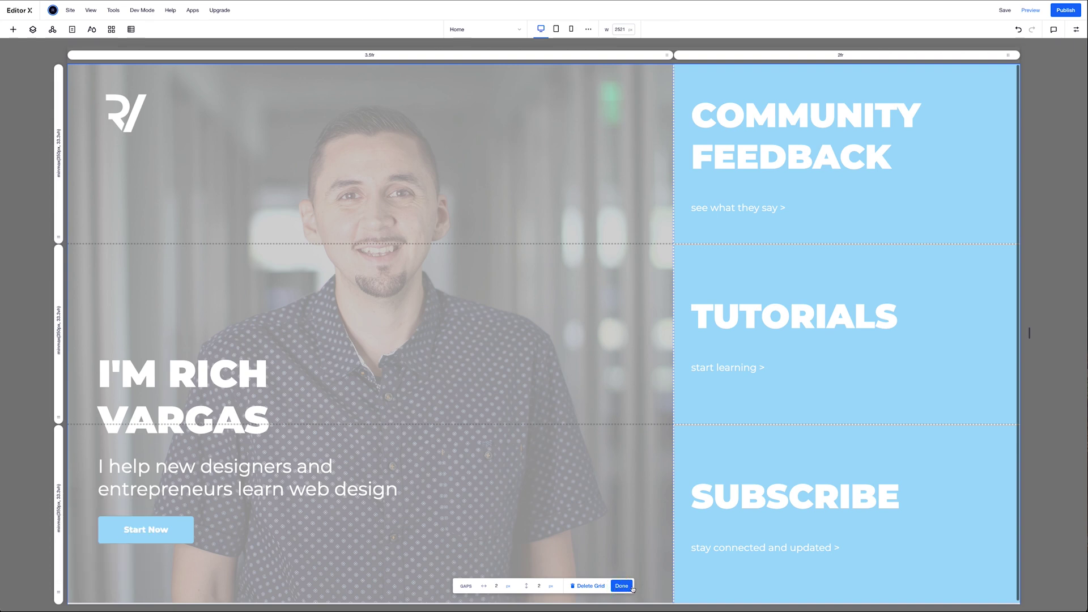
pyautogui.click(622, 586)
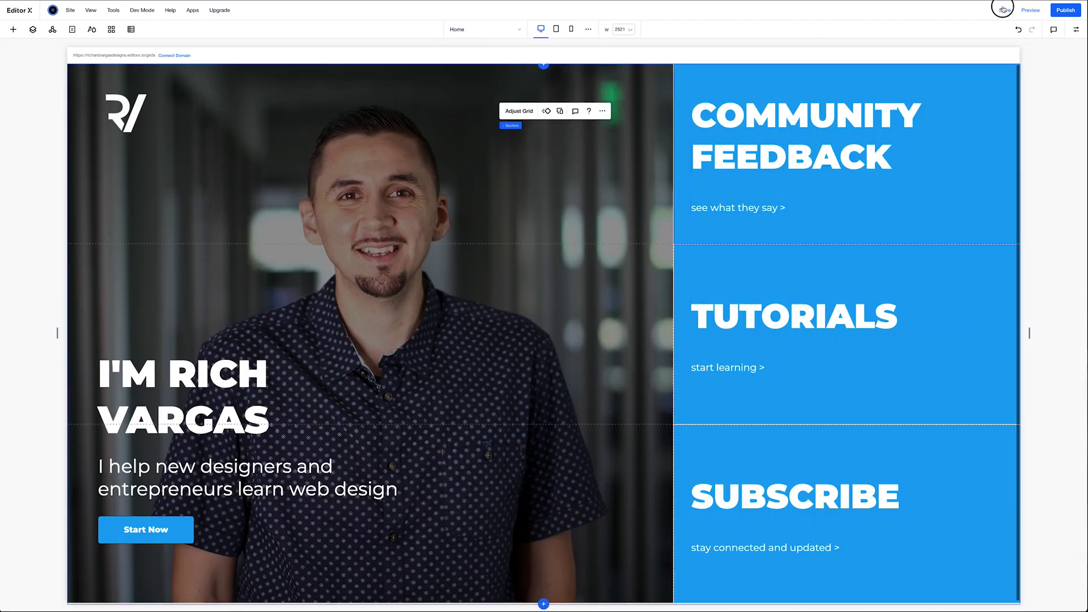
# Step: Preview the page, shorten the preview frame twice to test a lower screen, then return to editing
pyautogui.click(1032, 11)
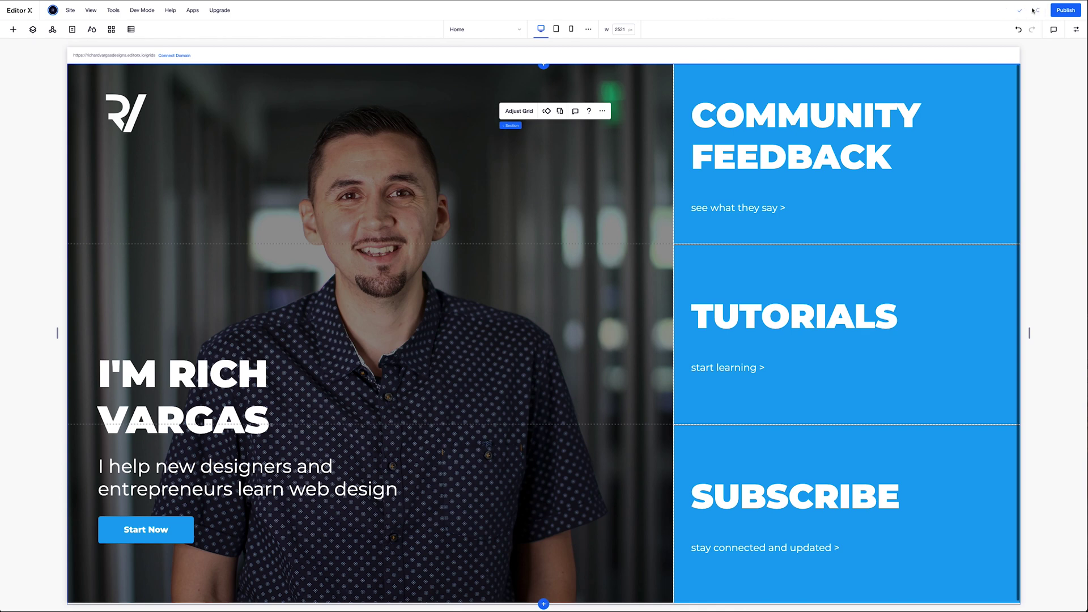
pyautogui.moveTo(550, 599); pyautogui.dragTo(544, 431)
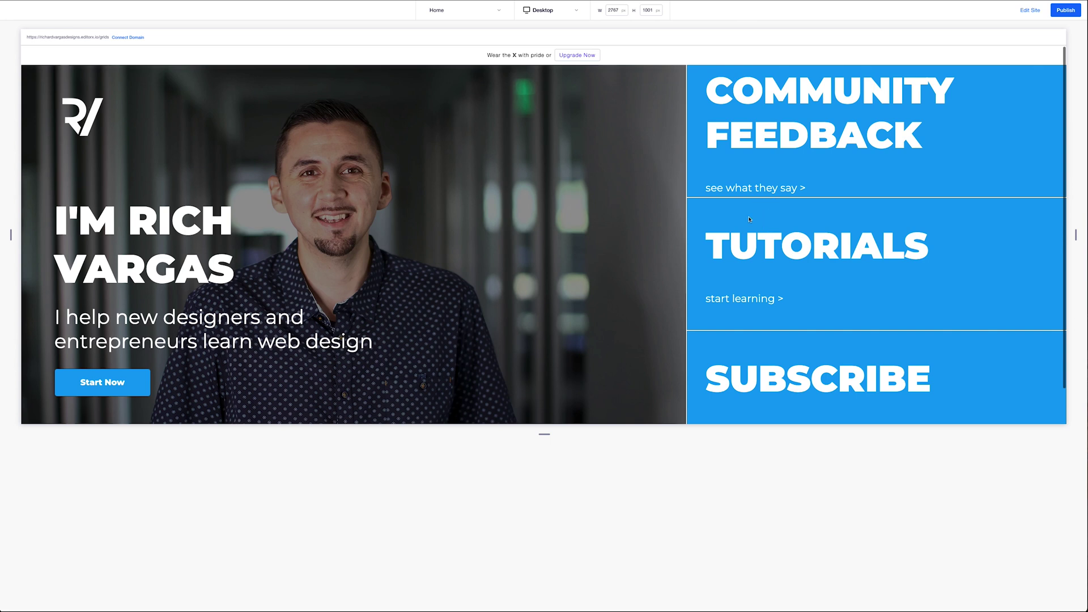
pyautogui.moveTo(548, 432); pyautogui.dragTo(509, 471)
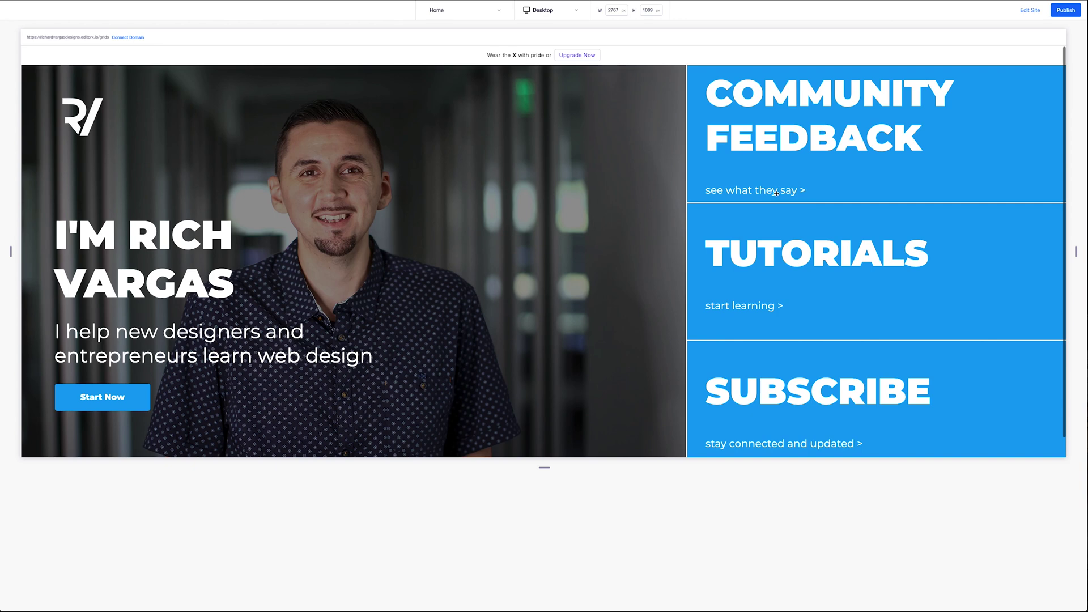
pyautogui.click(1030, 11)
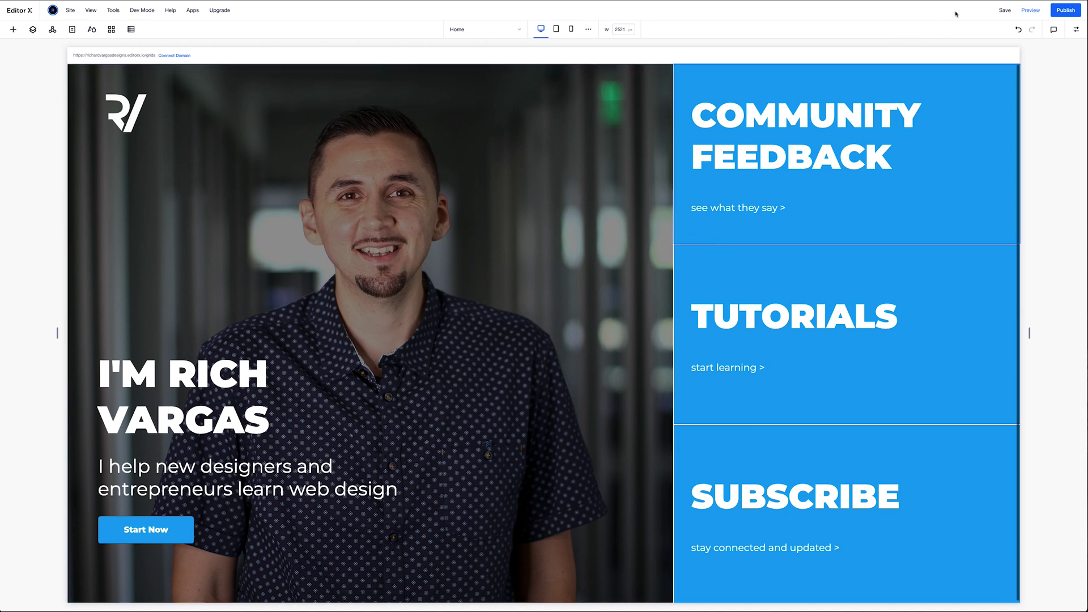
# Step: Set the hero grid's first row to a 400 px minimum height
pyautogui.click(665, 204)
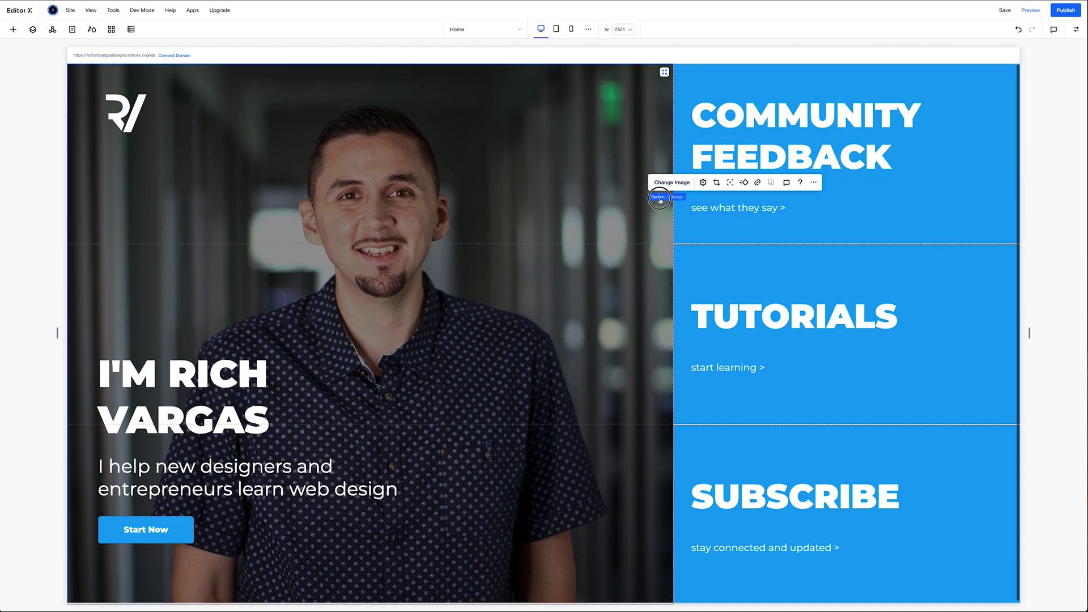
pyautogui.click(659, 197)
pyautogui.click(667, 181)
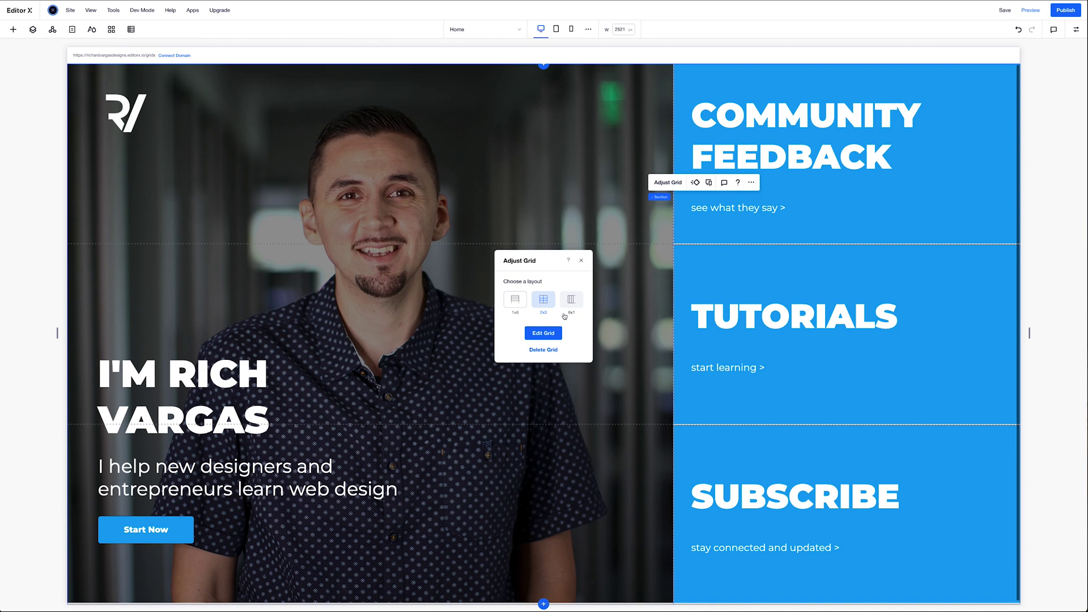
pyautogui.click(543, 333)
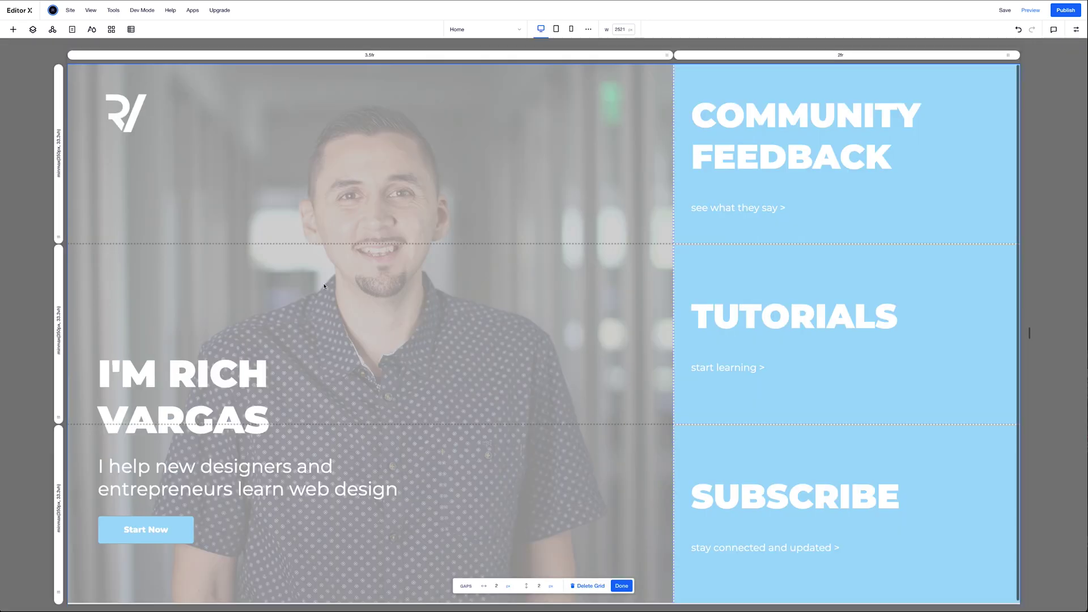
pyautogui.click(59, 153)
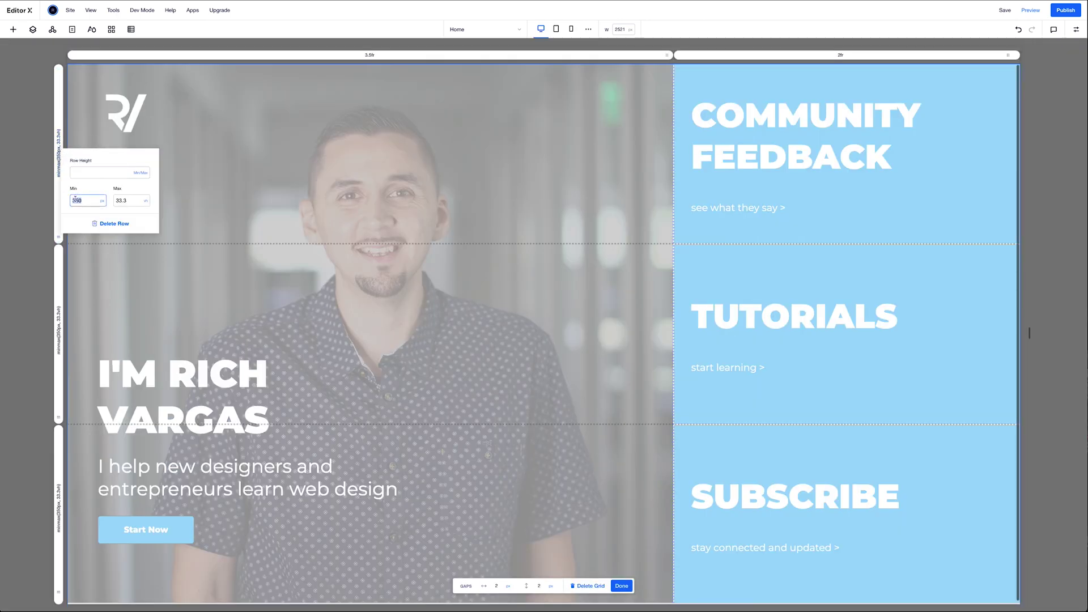
pyautogui.press('Return')
pyautogui.click(620, 587)
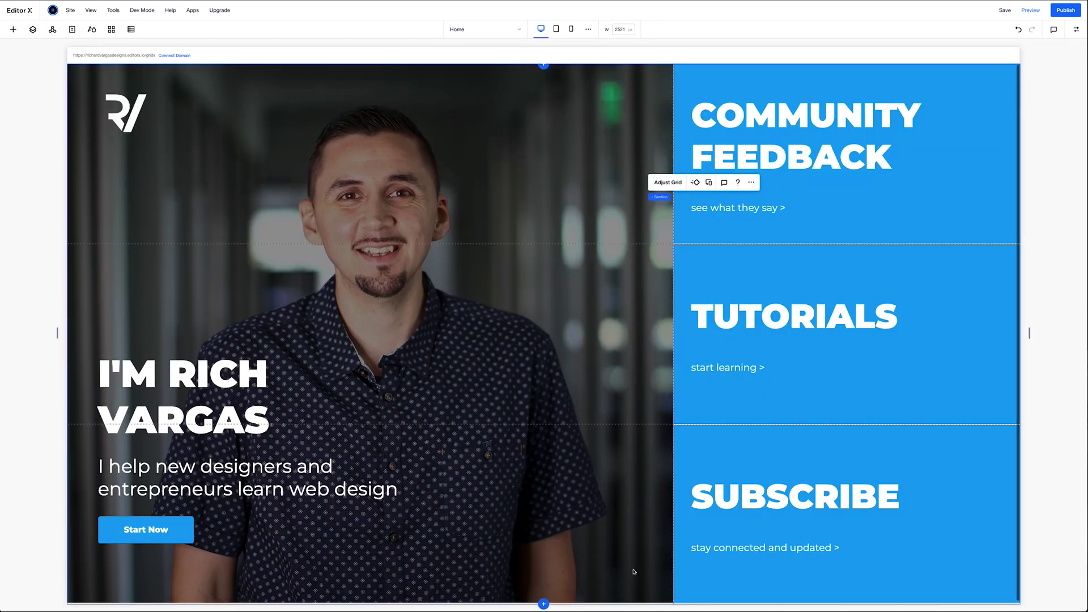
# Step: Preview the page at desktop width, shorten it to check the hero, then restore full height
pyautogui.click(1024, 12)
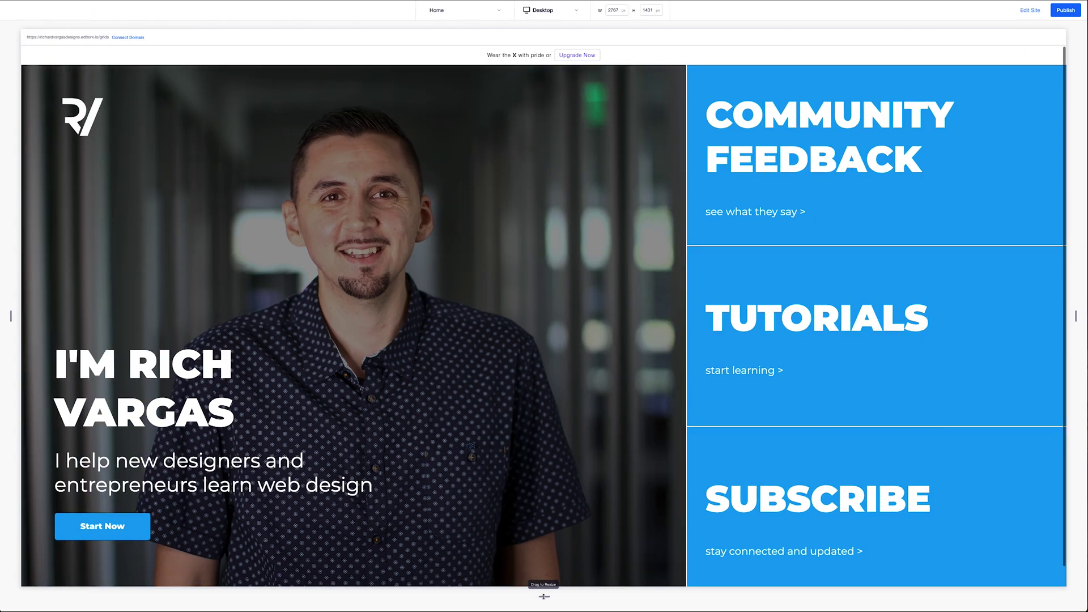
pyautogui.moveTo(546, 596); pyautogui.dragTo(564, 285)
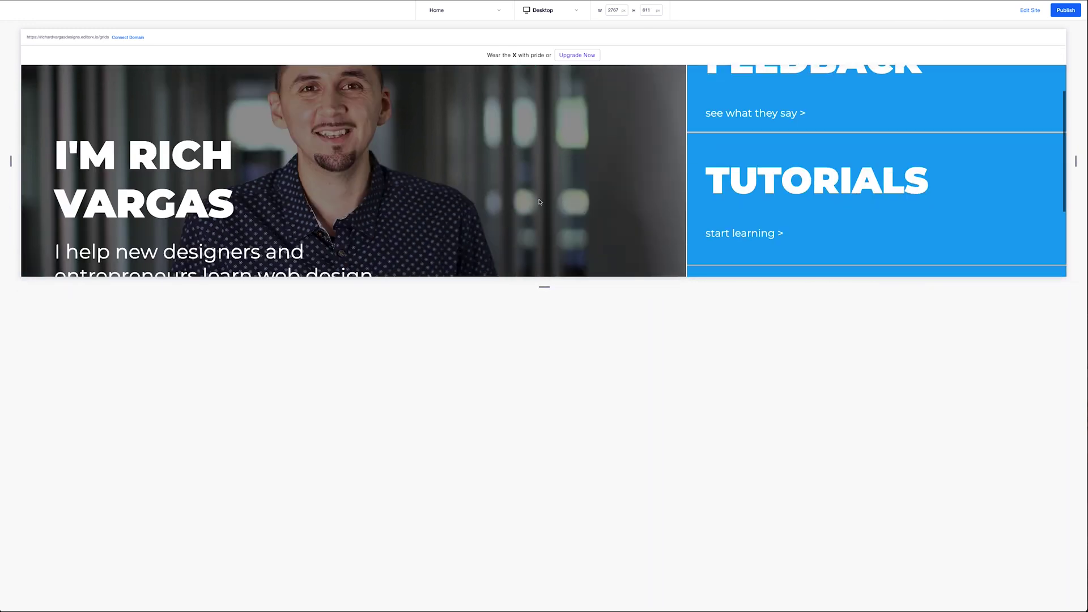
pyautogui.scroll(-3, 540, 202)
pyautogui.scroll(5, 538, 227)
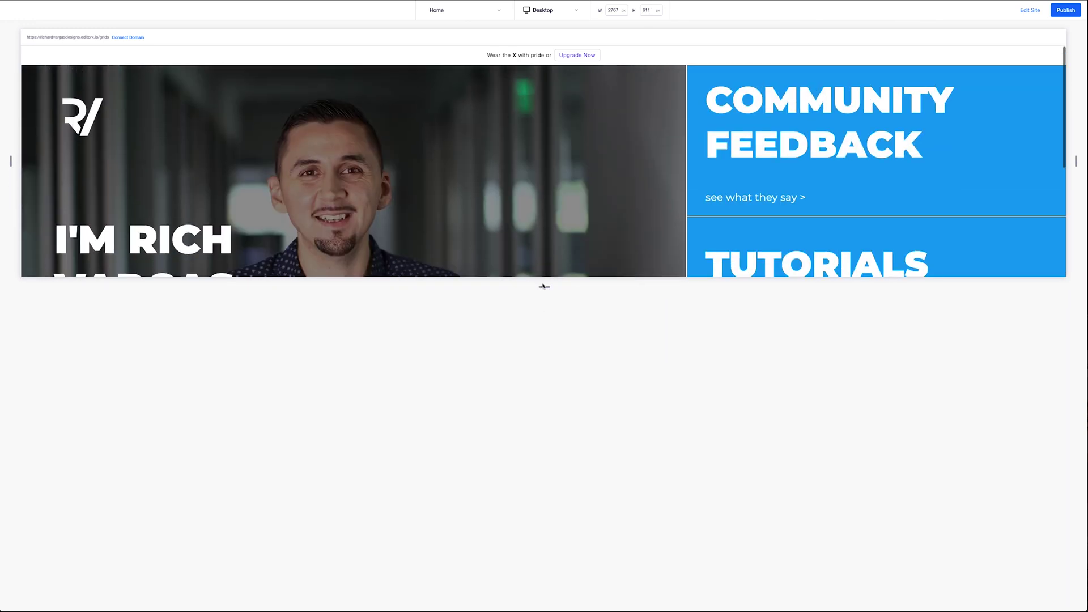
pyautogui.moveTo(543, 288); pyautogui.dragTo(544, 595)
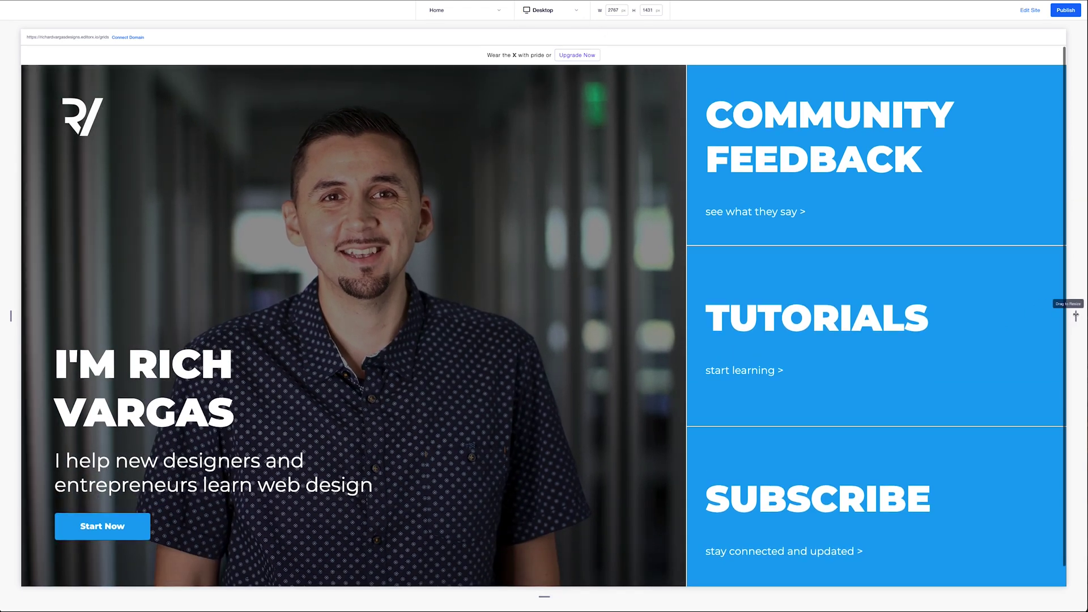
# Step: Narrow the preview to tablet width, test shorter and taller heights, then narrow to mobile
pyautogui.moveTo(1076, 317); pyautogui.dragTo(717, 340)
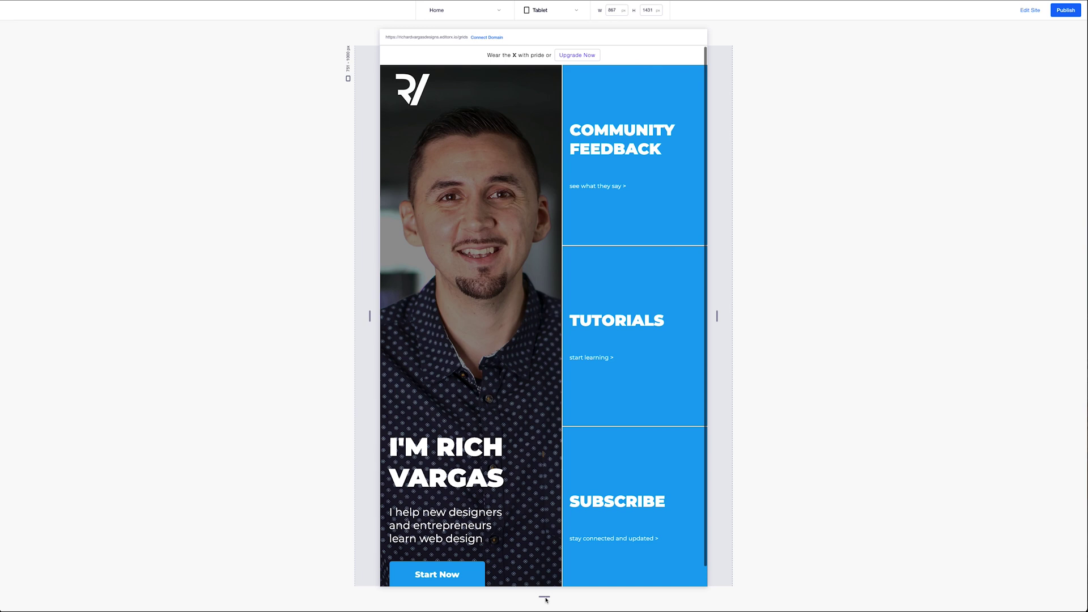
pyautogui.moveTo(544, 597); pyautogui.dragTo(543, 329)
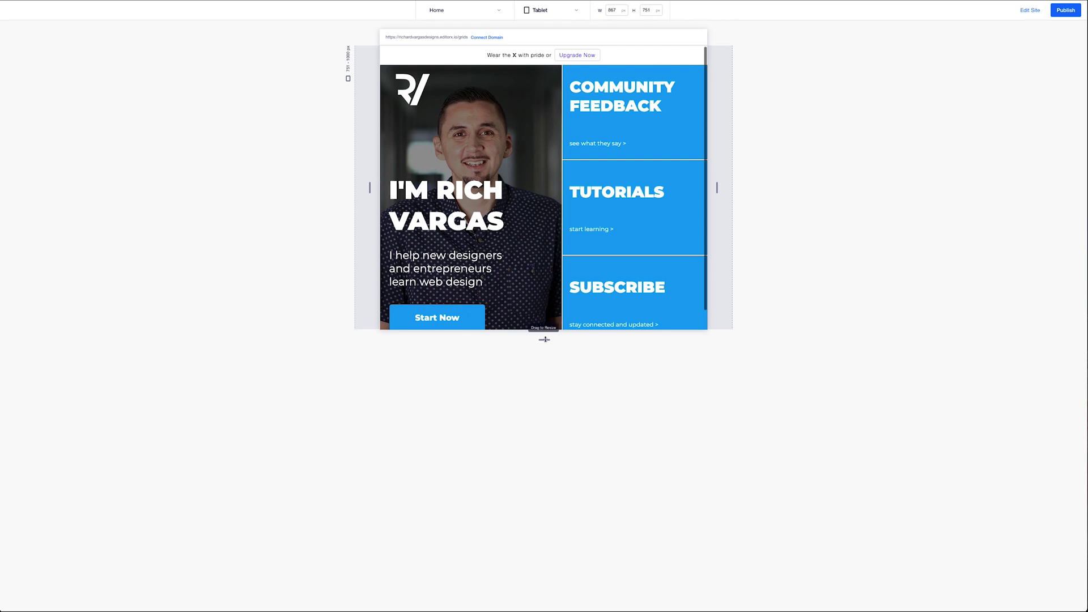
pyautogui.moveTo(543, 339); pyautogui.dragTo(557, 433)
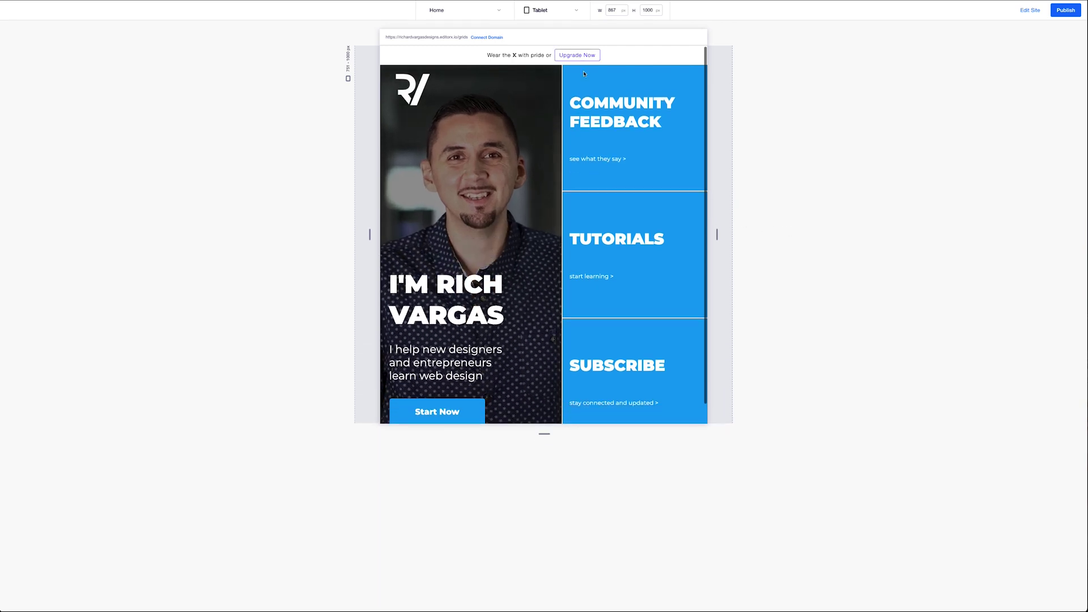
pyautogui.moveTo(717, 234); pyautogui.dragTo(604, 239)
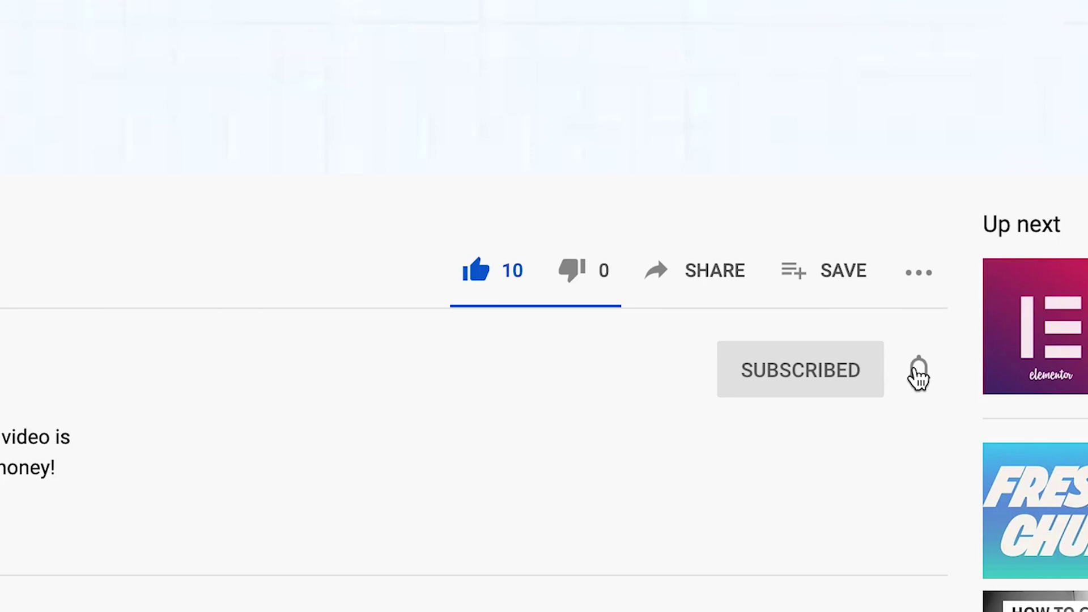
# Step: Show the subscribed channel's notification choices: All, Personalized and None
pyautogui.click(918, 374)
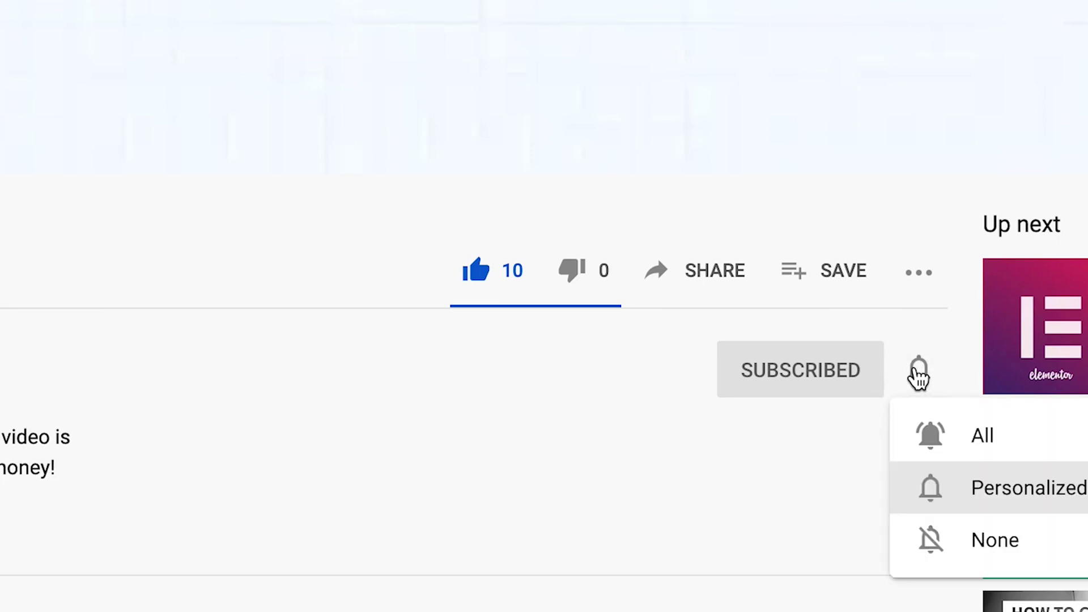